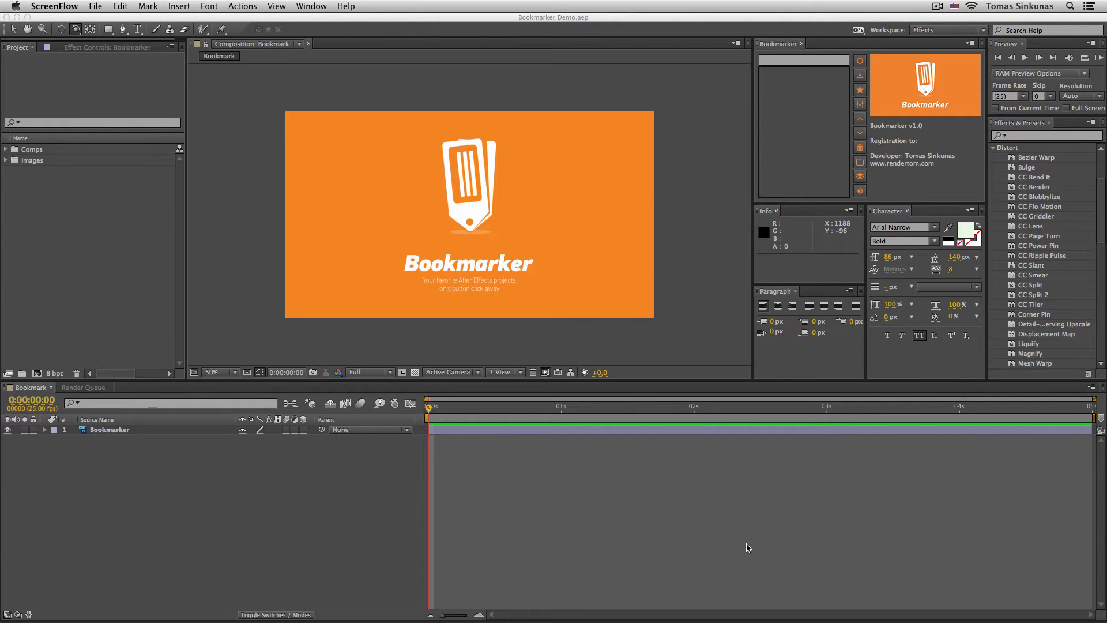
Step: Bring After Effects forward with Bookmarker Demo.aep and its Bookmark composition showing
left_click(681, 263)
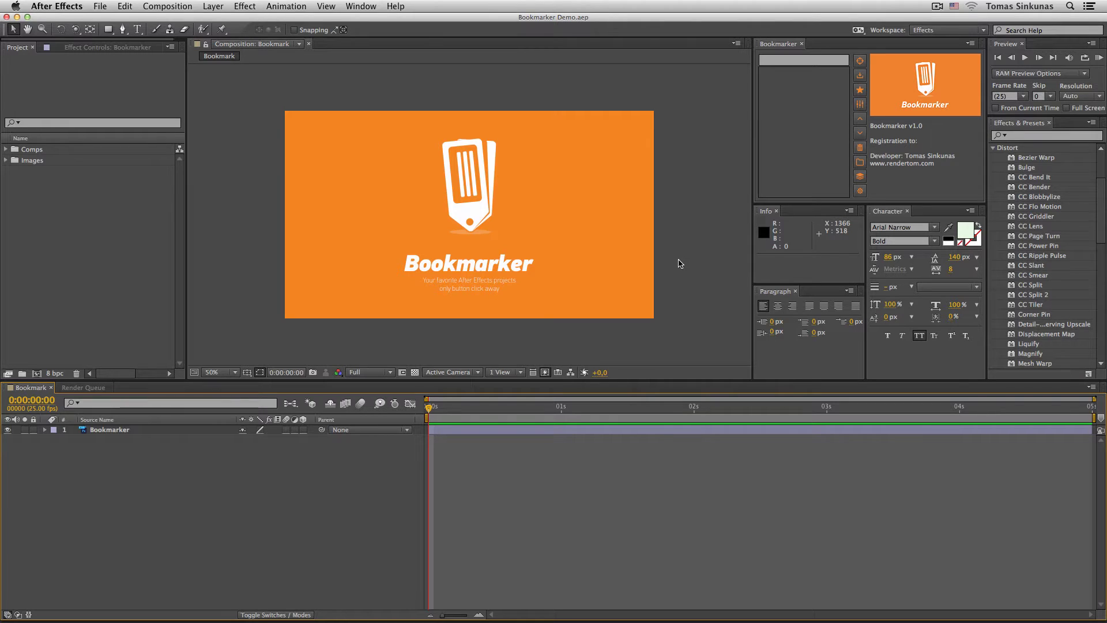
left_click(362, 7)
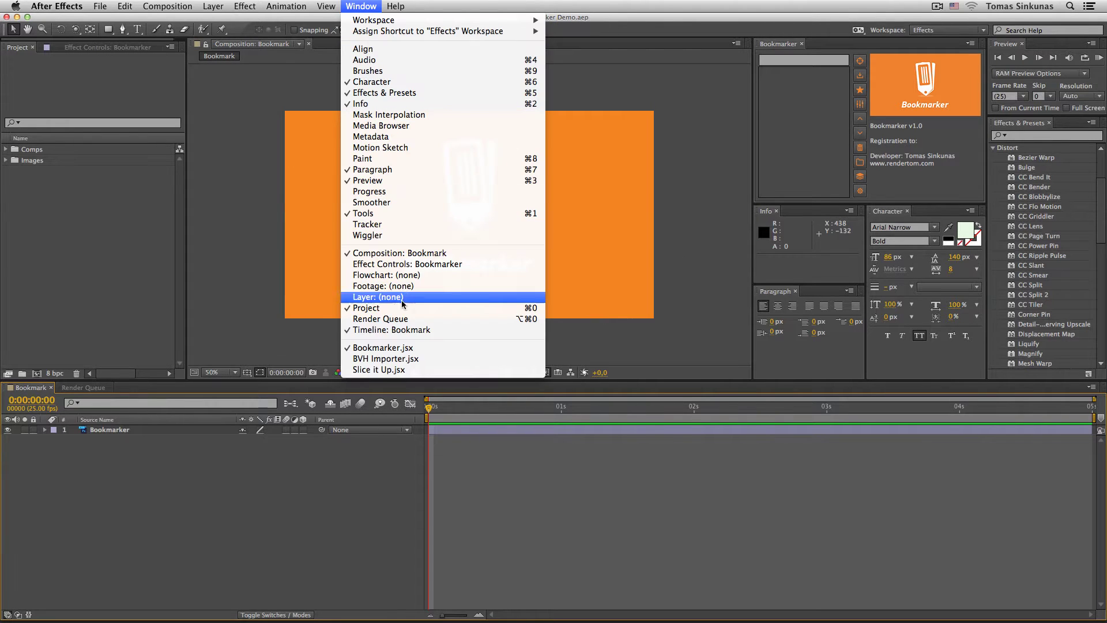
left_click(449, 348)
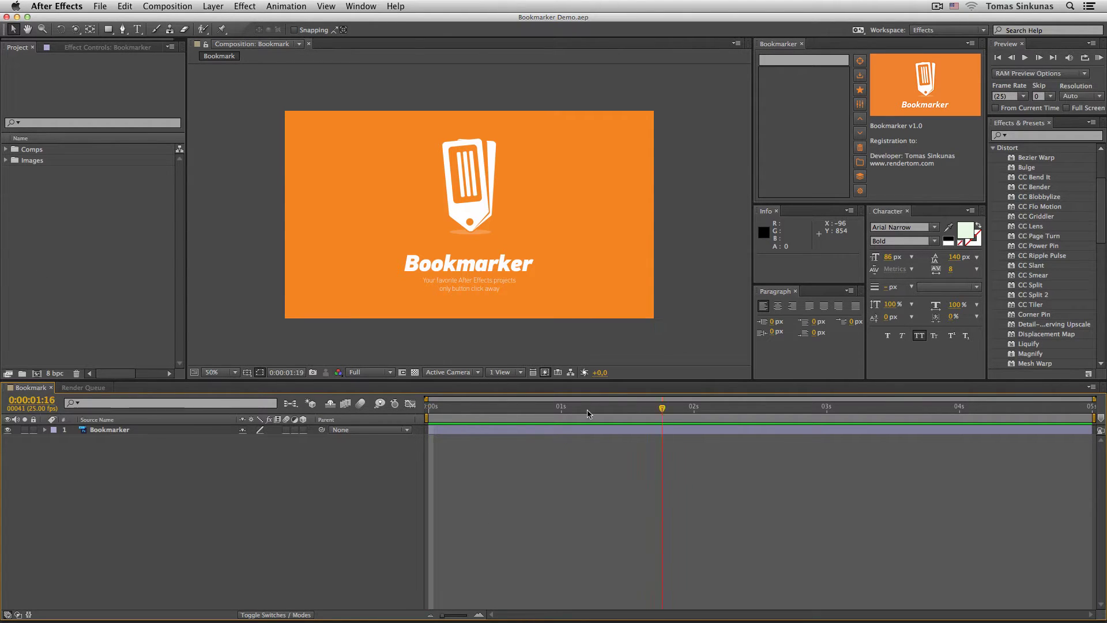
Step: Bookmark the project as Bookmarker Demo with a screenshot and comment 'Testing Bookmarker'
left_click(859, 91)
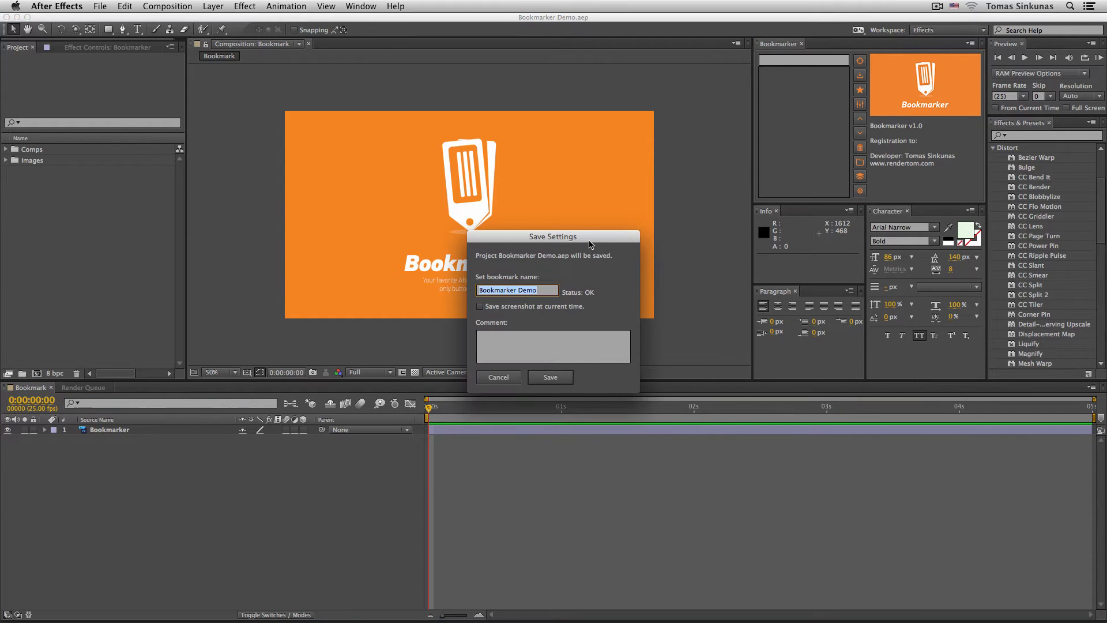
left_click_drag(604, 229, 815, 106)
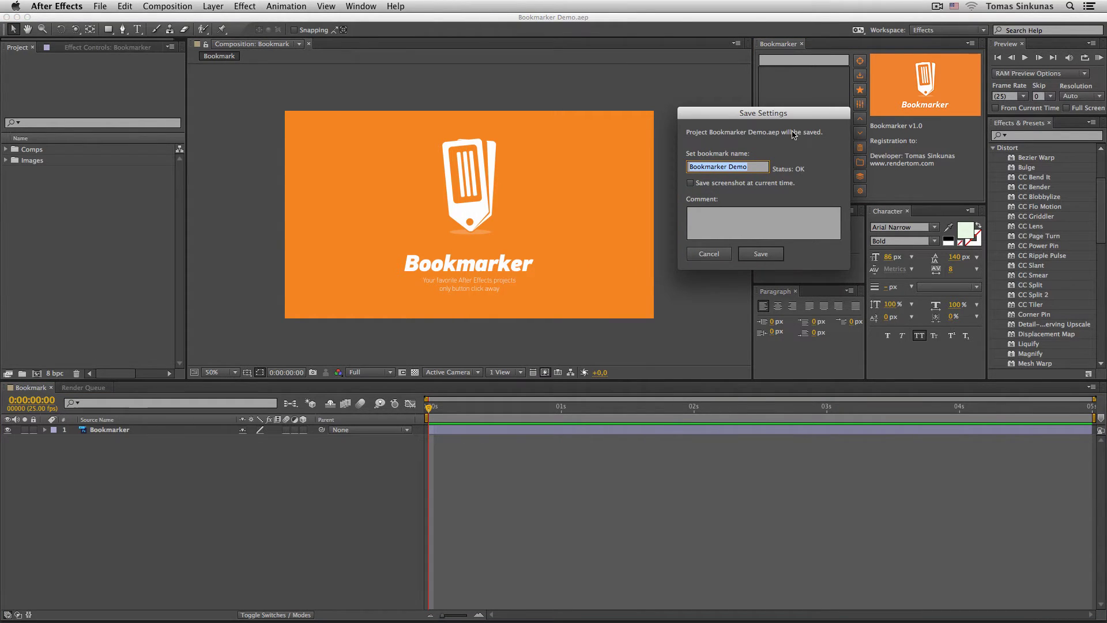
left_click(706, 184)
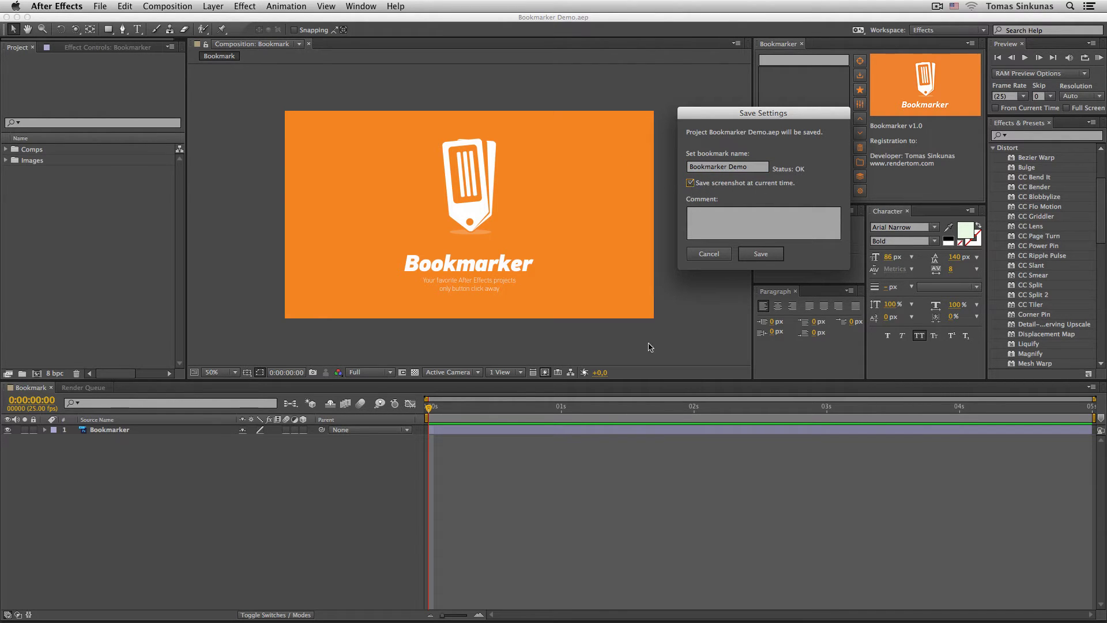
left_click(718, 228)
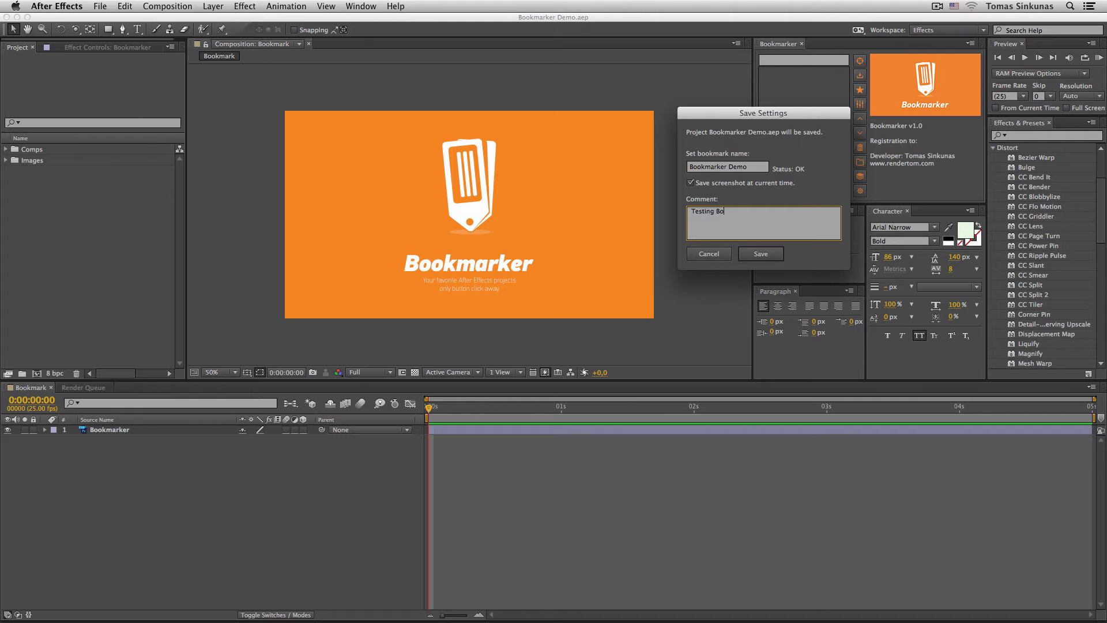
type("Testing Bookmarker")
left_click(752, 255)
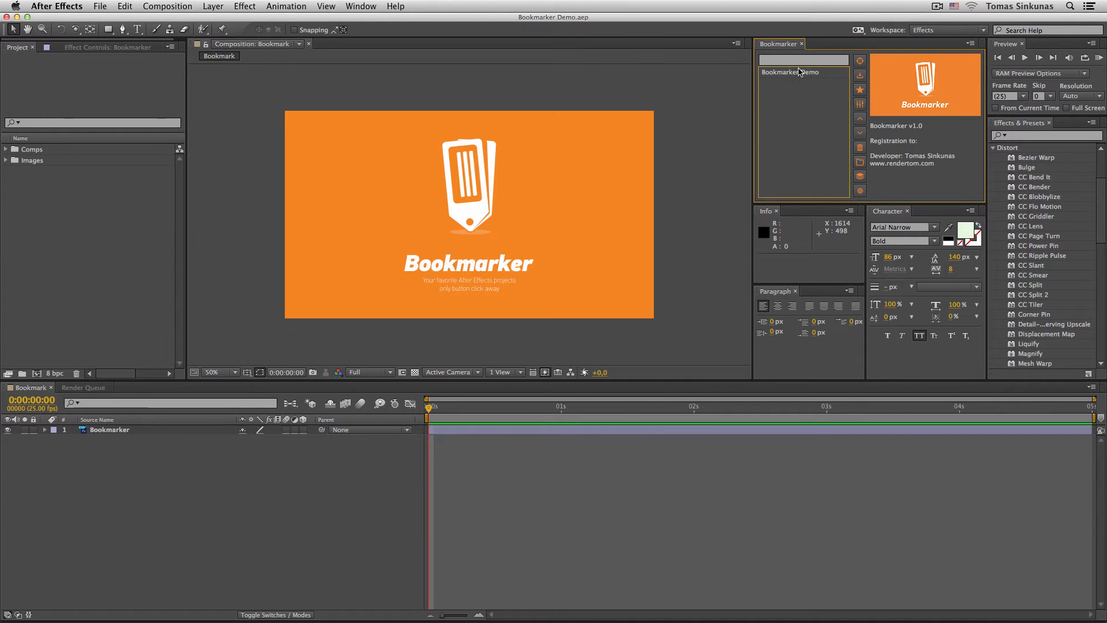
Step: Close the Bookmarker Demo project via File > Close Project, then reopen it from its bookmark
left_click(787, 75)
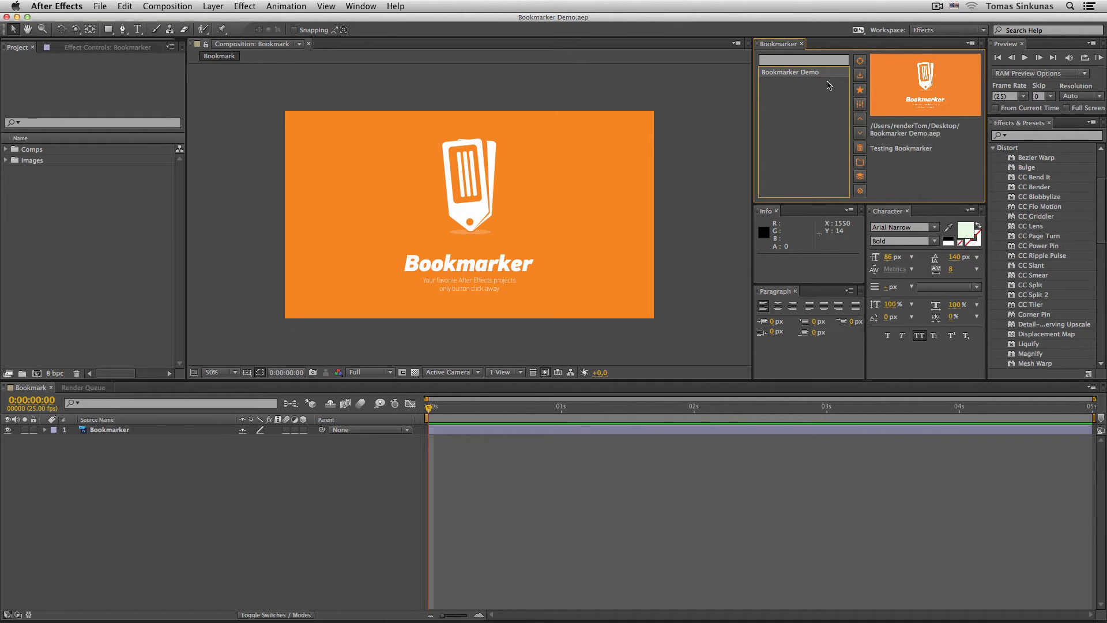
left_click(101, 7)
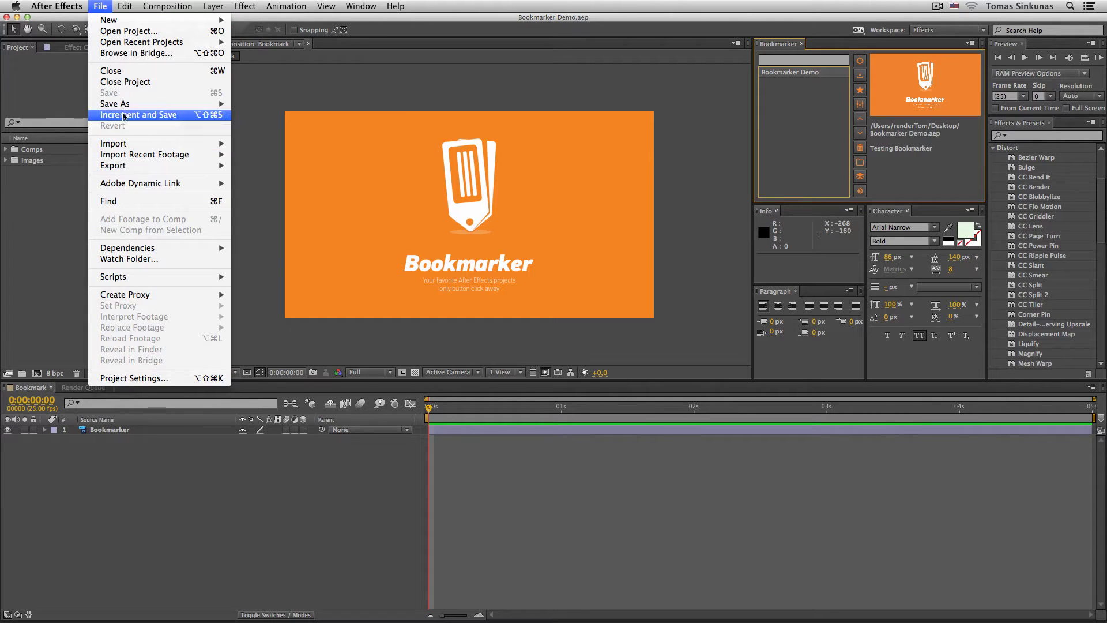
left_click(126, 82)
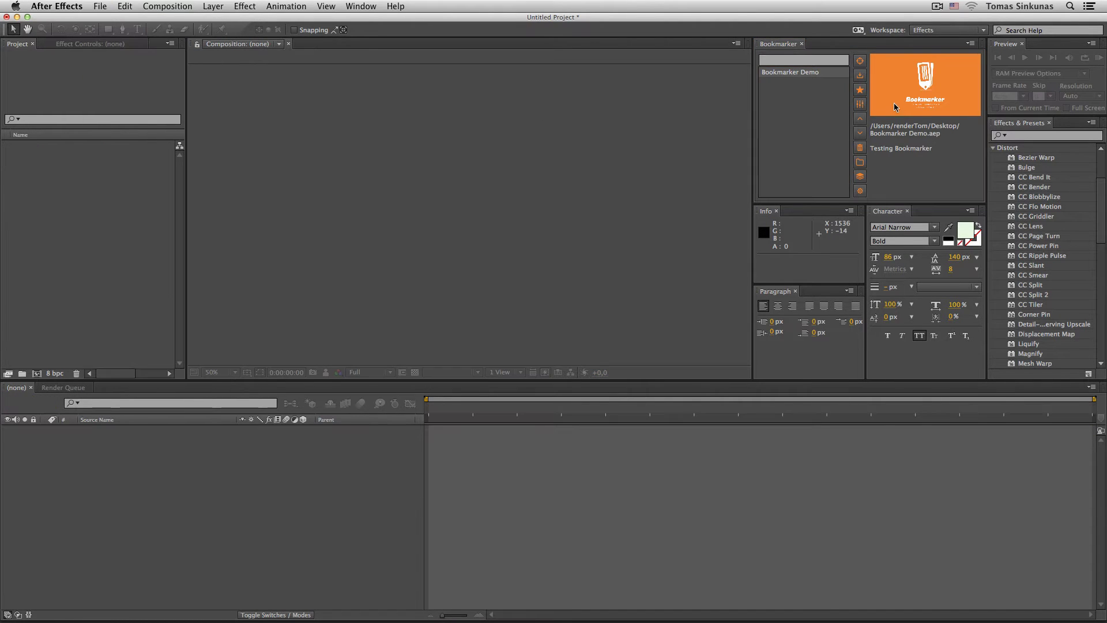
left_click(791, 77)
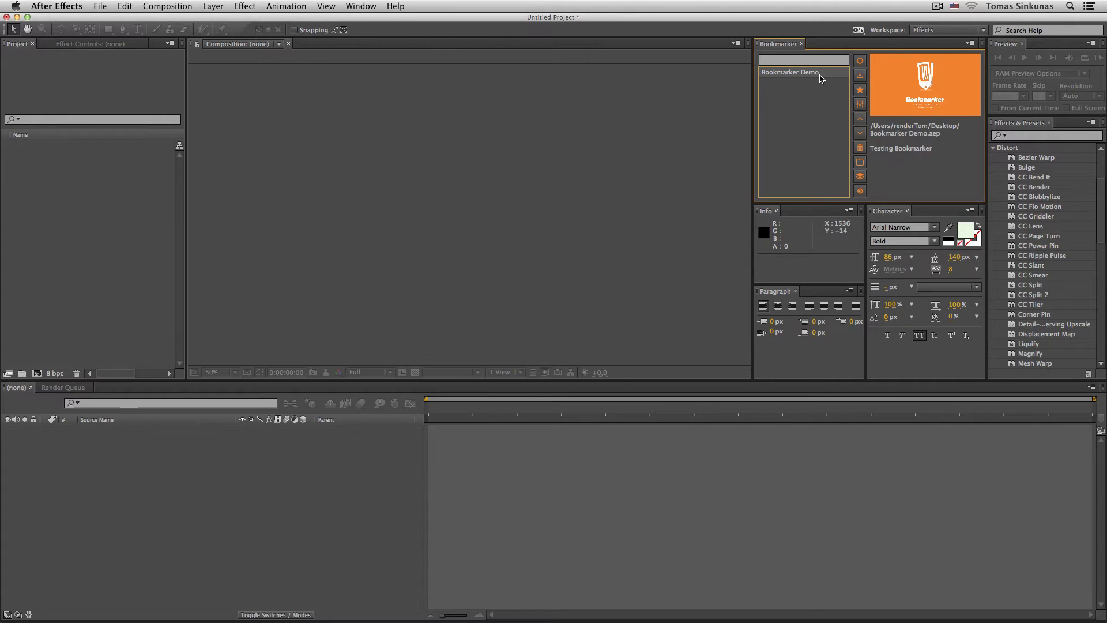
double_click(819, 79)
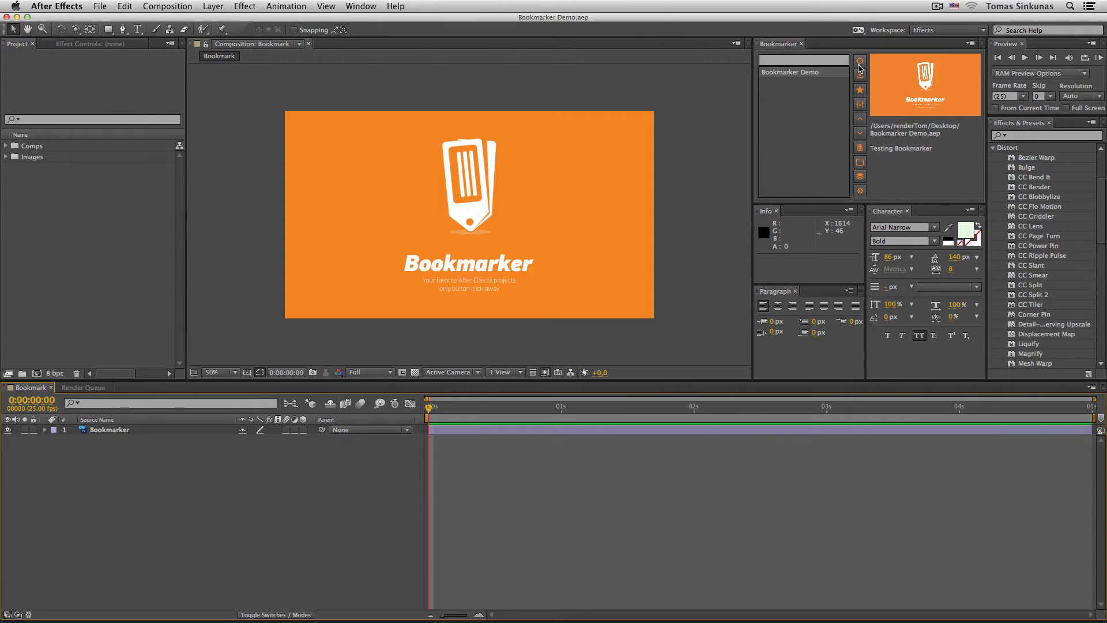
Step: Reopen the project from its bookmark and import the bookmarked project into it twice
left_click(859, 63)
left_click(863, 82)
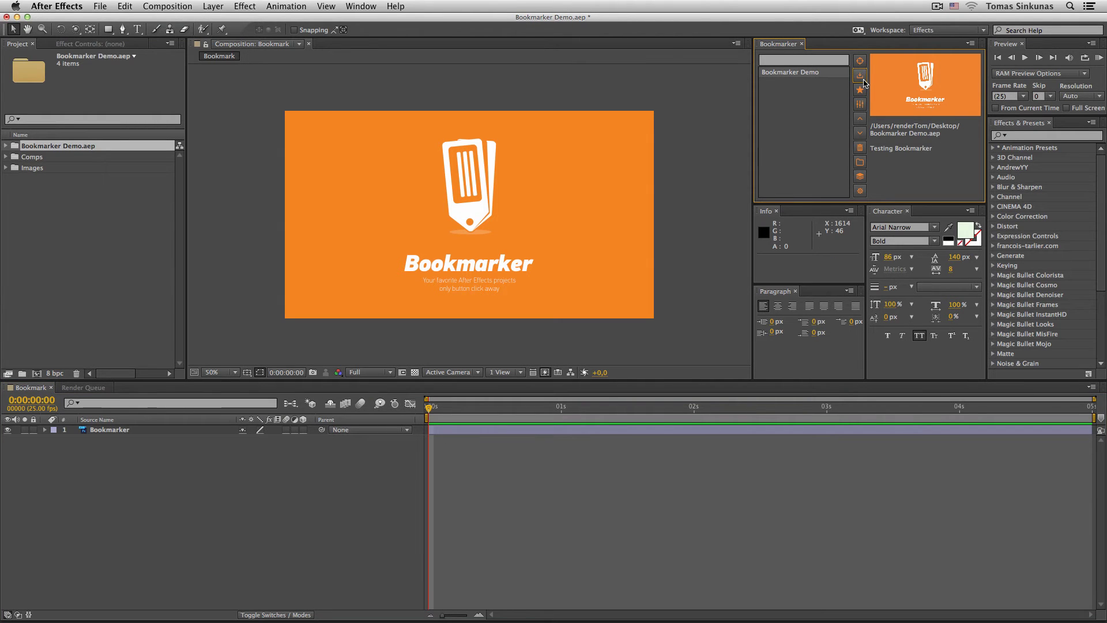
left_click(864, 81)
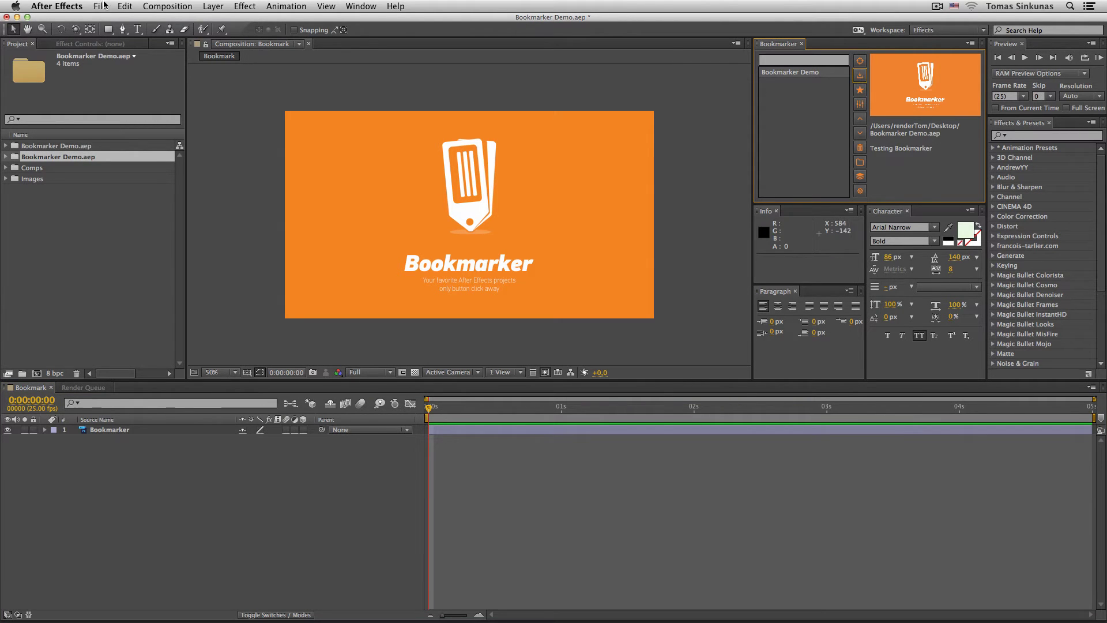
Step: Close the project without saving and import Bookmarker Demo into the new untitled project
left_click(104, 5)
left_click(127, 81)
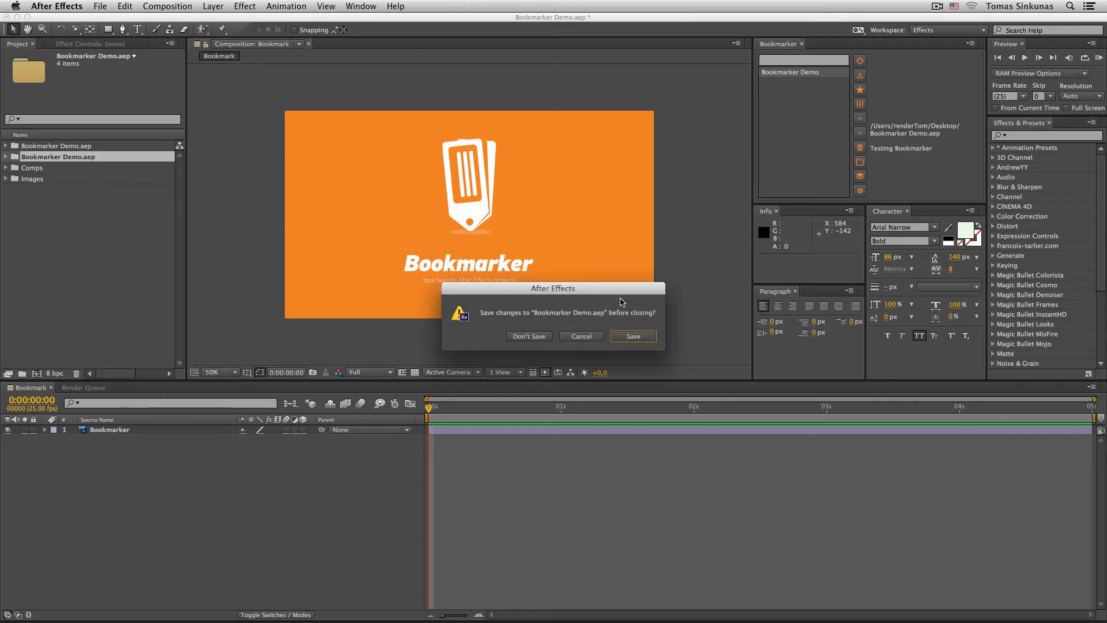
left_click(541, 337)
left_click(863, 81)
Step: Expand and collapse the imported Bookmarker Demo.aep and Comps folders to inspect them
left_click(6, 146)
left_click(16, 157)
left_click(17, 157)
left_click(5, 146)
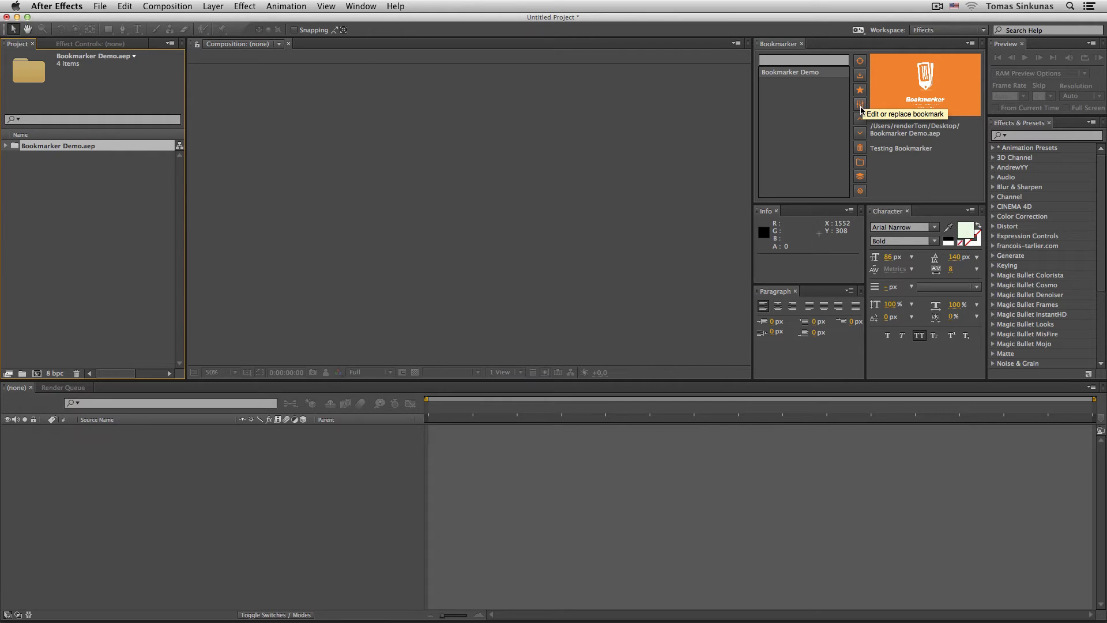
Step: Open Bookmarker Demo from its bookmark, discarding the untitled project, and bring up the bookmark's edit dialog
double_click(795, 75)
left_click(530, 336)
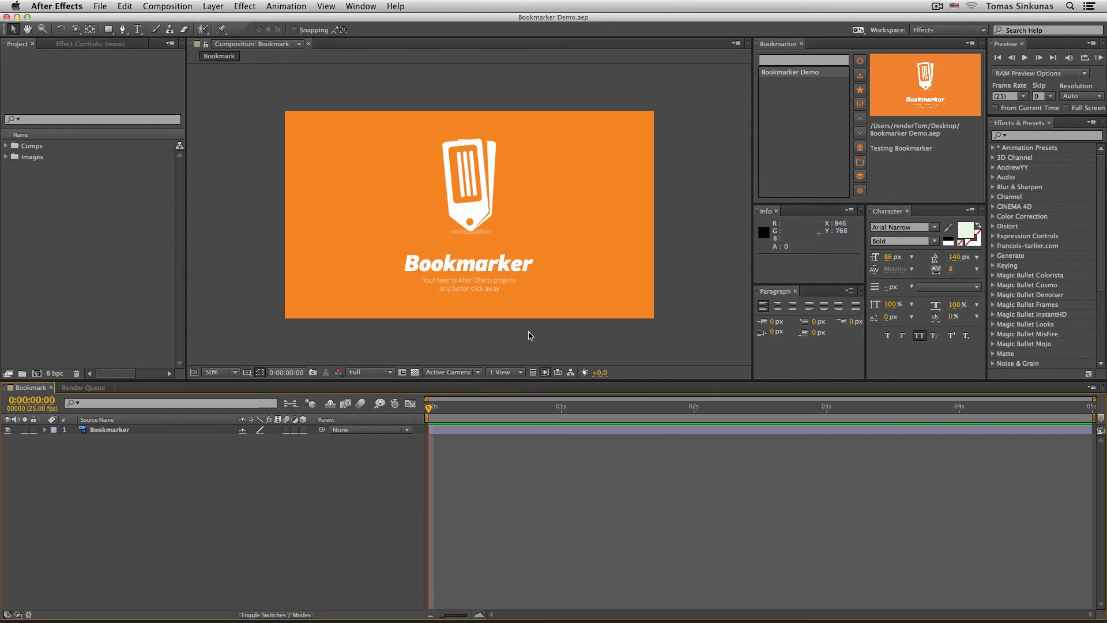
left_click(860, 105)
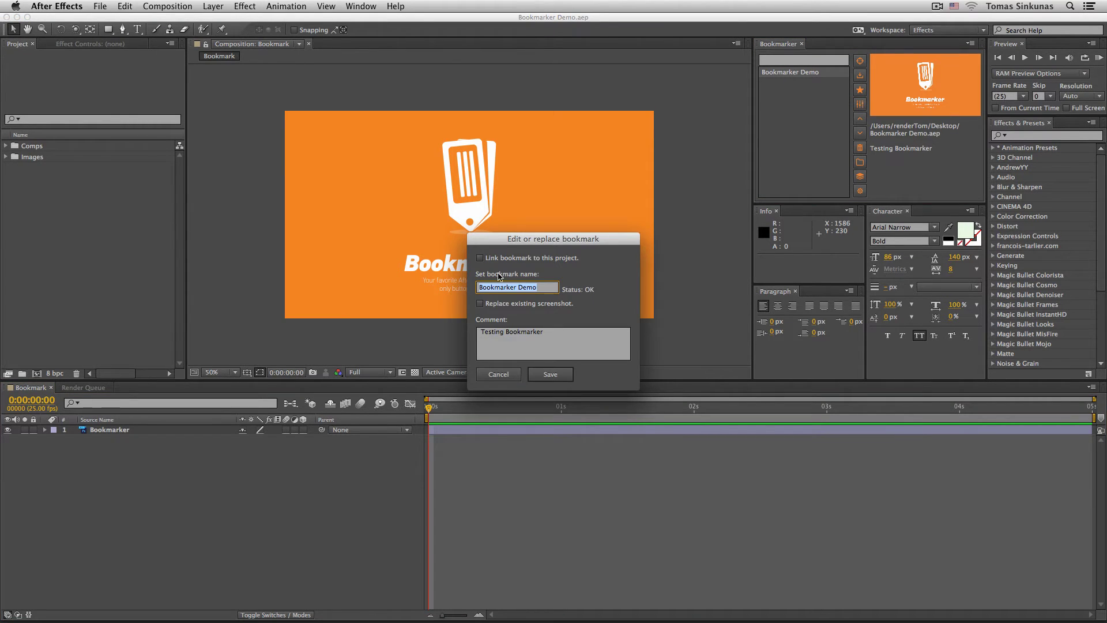
left_click_drag(540, 243, 666, 149)
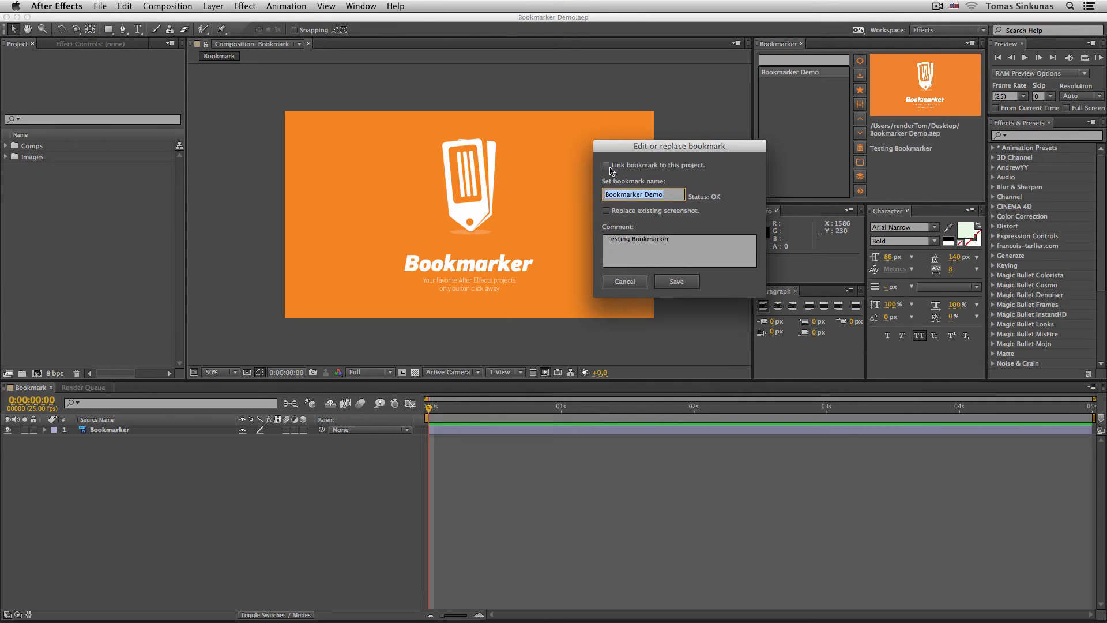
Step: Leave the bookmark unlinked and append 'v2' to its name, making Bookmarker Demo v2
left_click(665, 169)
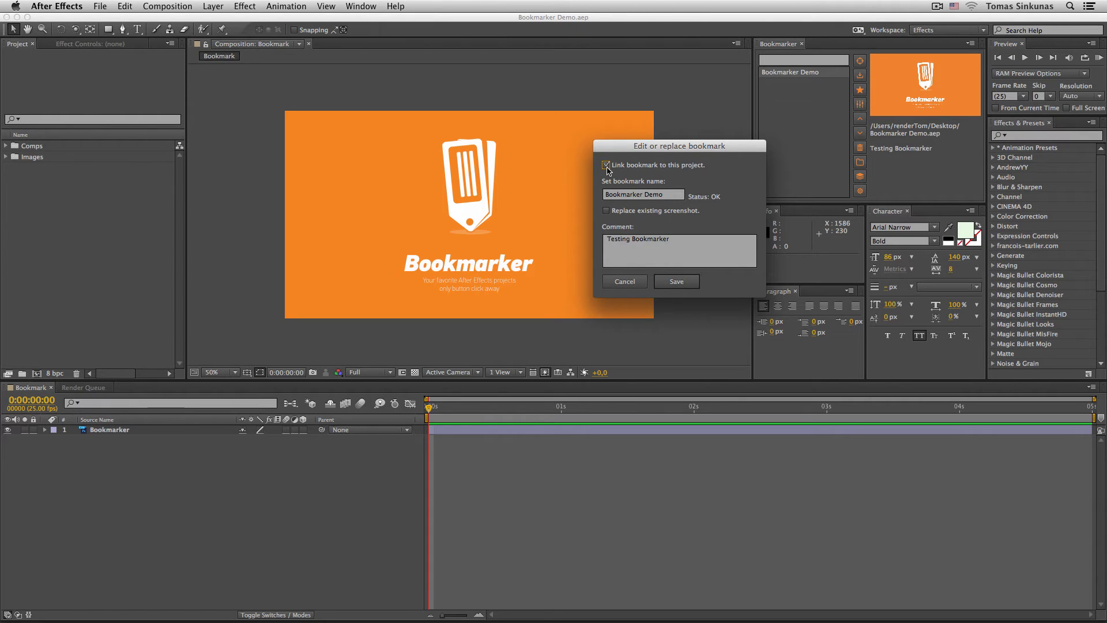
left_click(630, 167)
triple_click(658, 196)
left_click(674, 196)
type("v2")
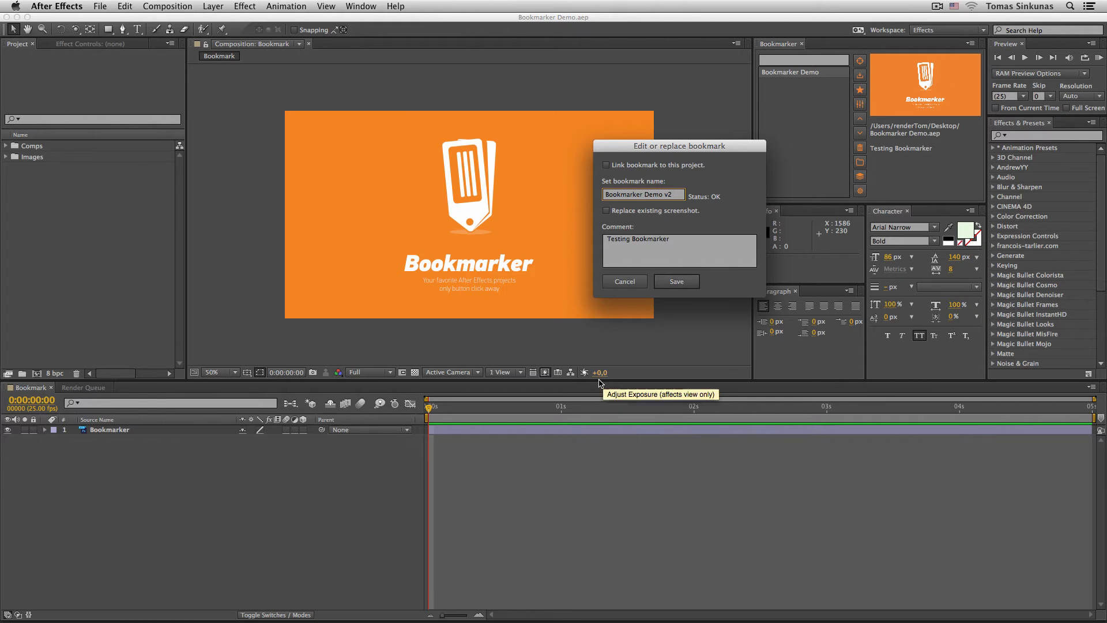
Step: Cancel the bookmark edits and apply the Invert effect to the Bookmarker layer
left_click(624, 281)
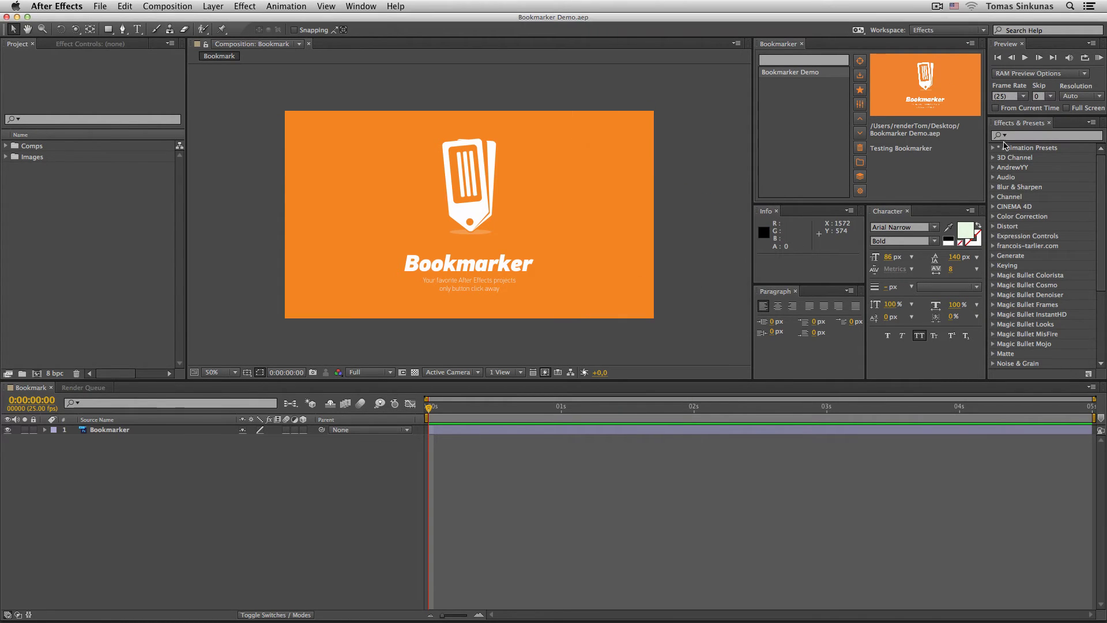
left_click(1008, 138)
type("inver")
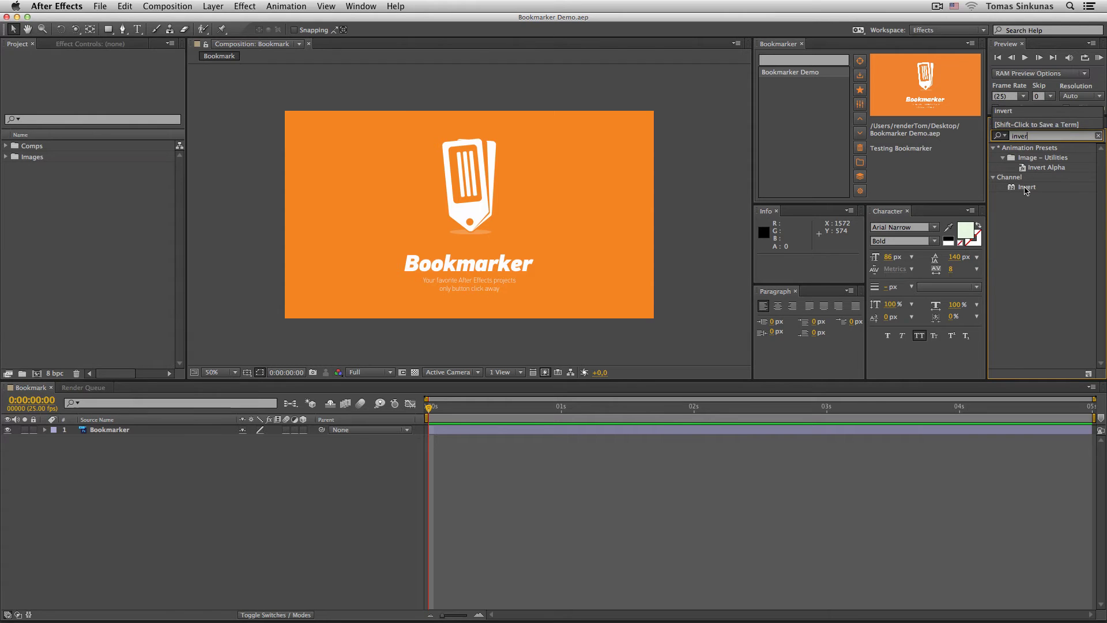
left_click_drag(1026, 191, 548, 432)
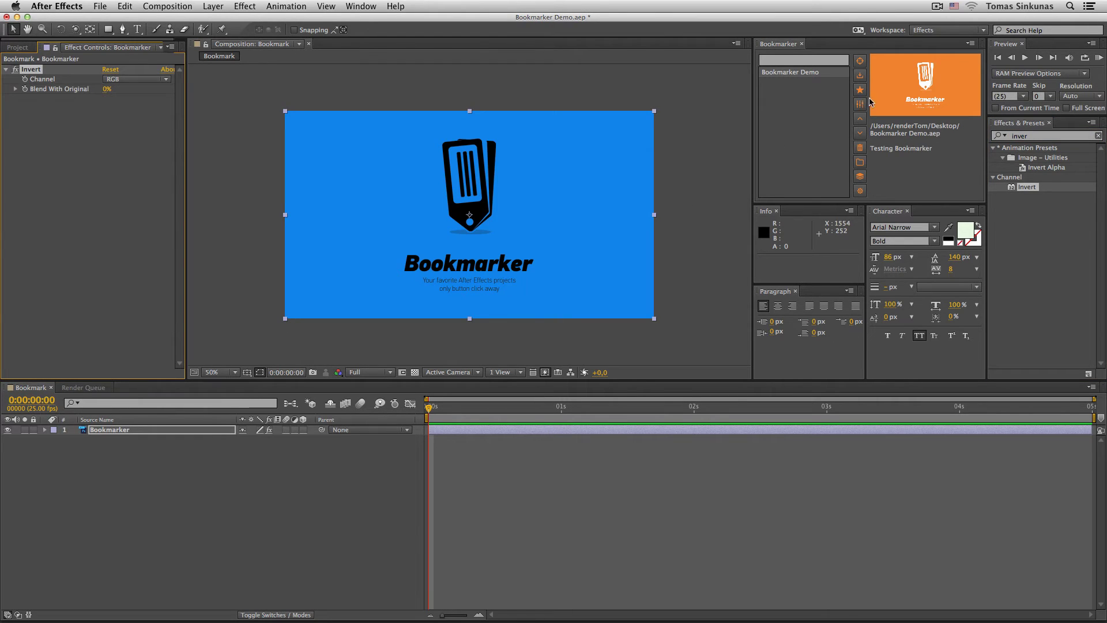
Step: Edit the bookmark, keeping it unlinked, and rename it to Bookmarker Demo v2
left_click(859, 103)
left_click_drag(567, 180, 696, 190)
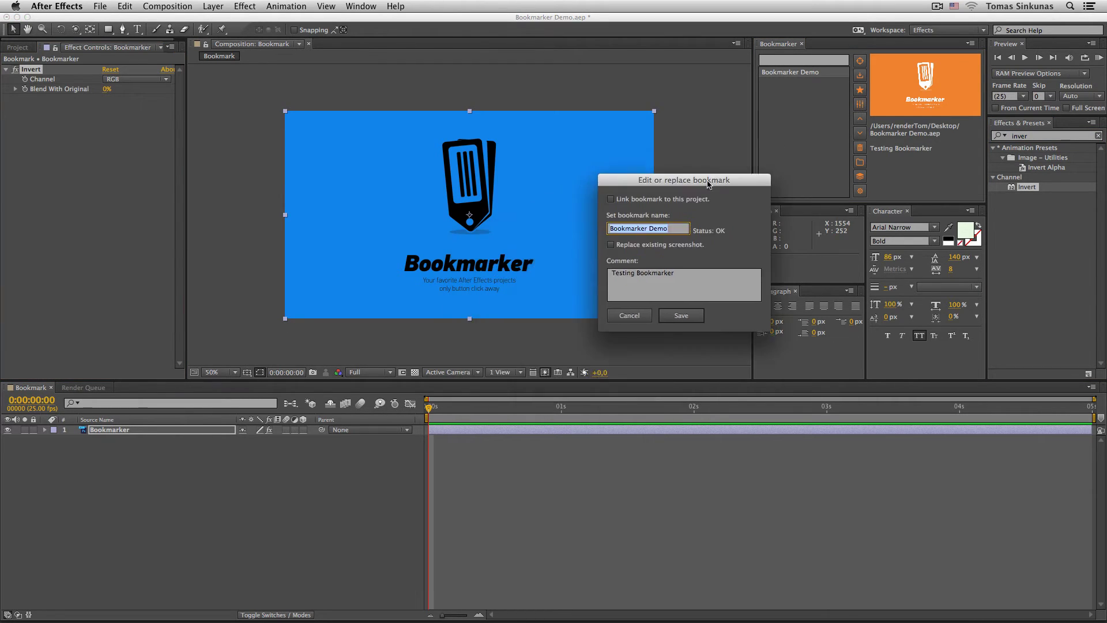
left_click(669, 201)
left_click(669, 202)
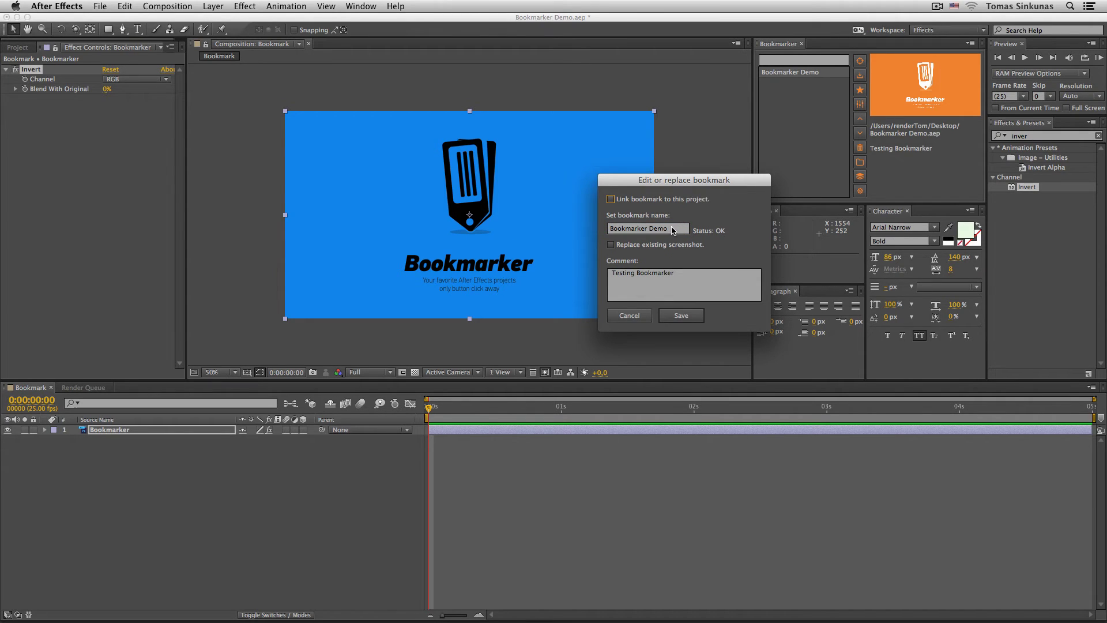
left_click(675, 229)
type("v2")
Step: Replace the existing screenshot, change the comment to 'Replaced screenshot', and save the bookmark
left_click(648, 247)
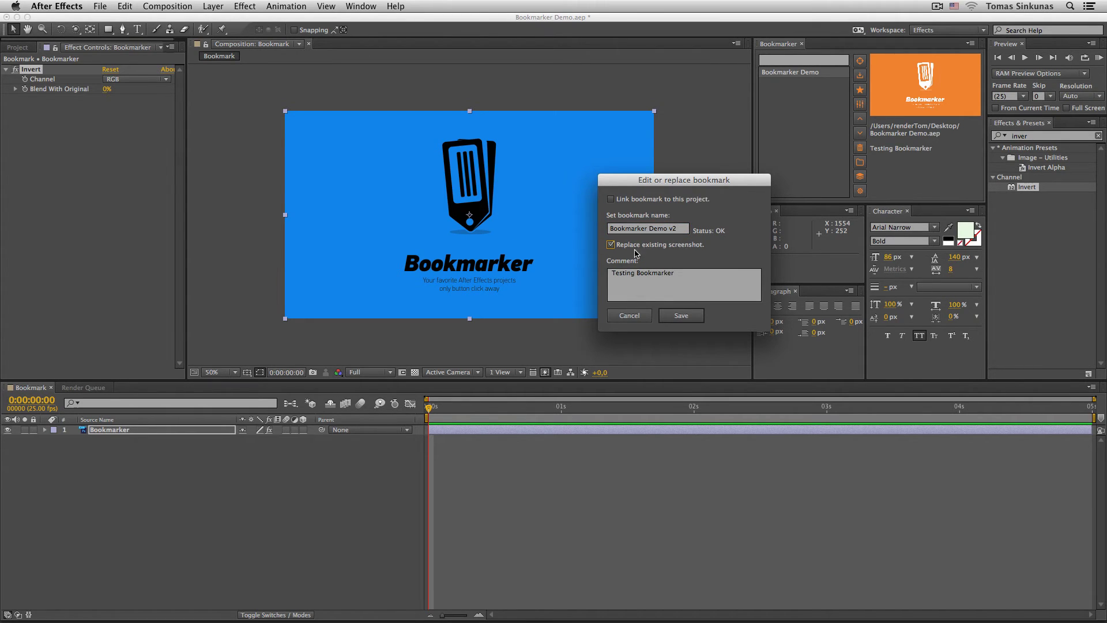
left_click(681, 273)
key("super+a")
type("Re")
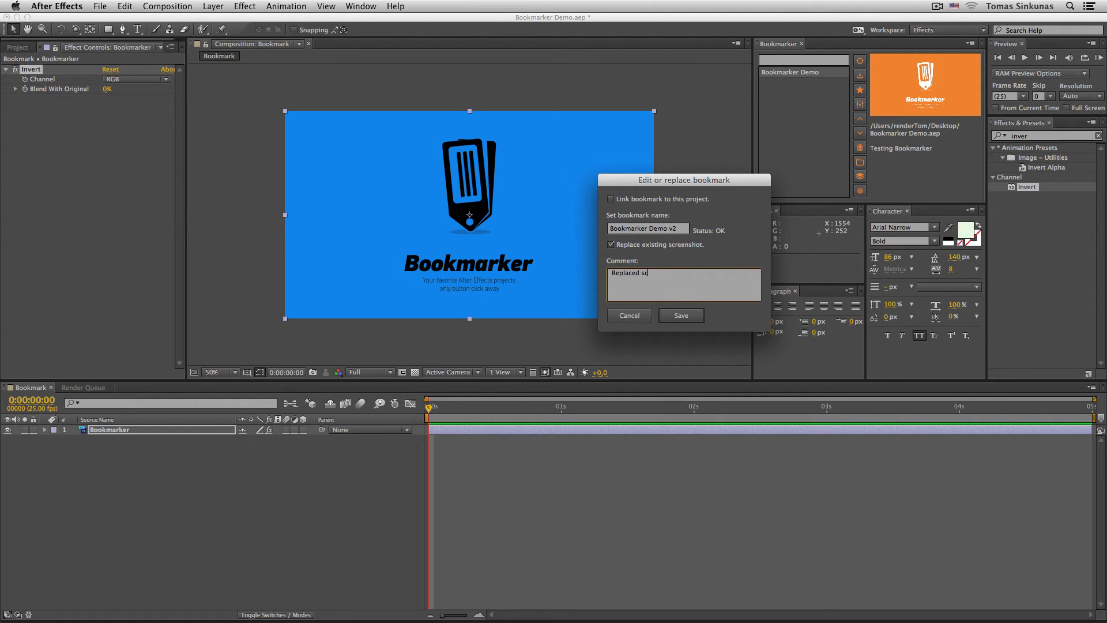
type("placed screenshot")
left_click(681, 315)
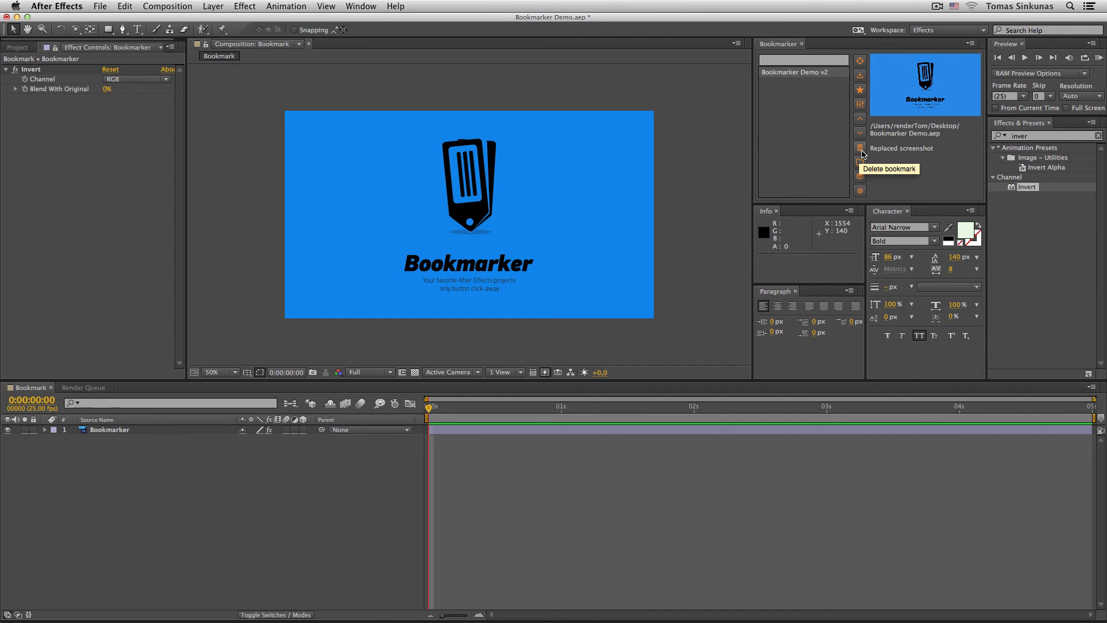
left_click(861, 151)
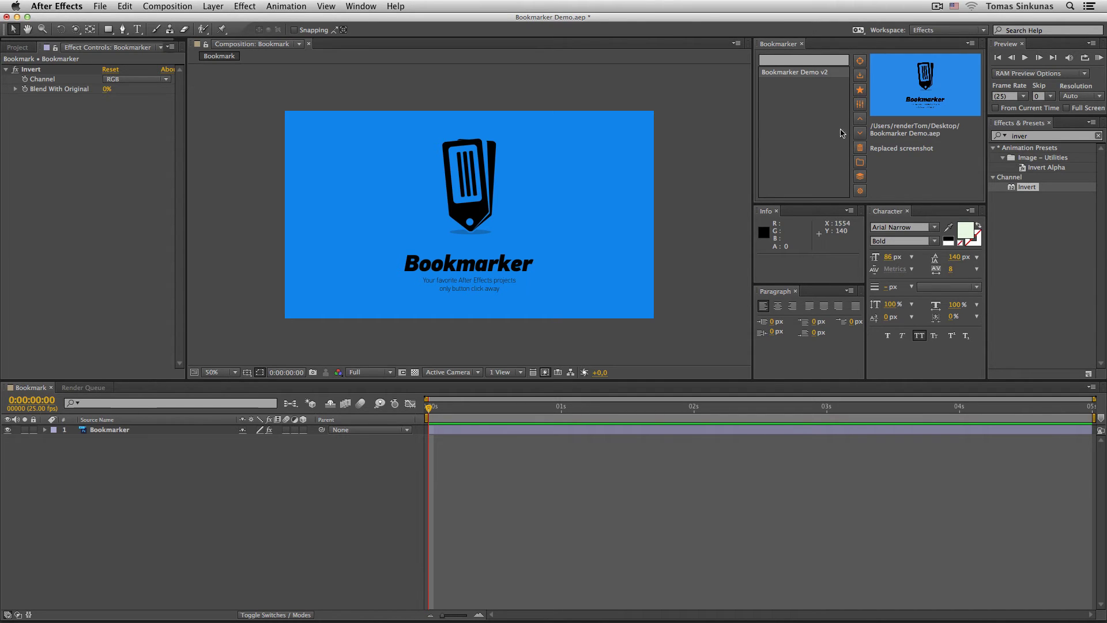
Step: Delete the Bookmarker Demo v2 bookmark, reviewing the Delete bookmark? warning before confirming
left_click(860, 152)
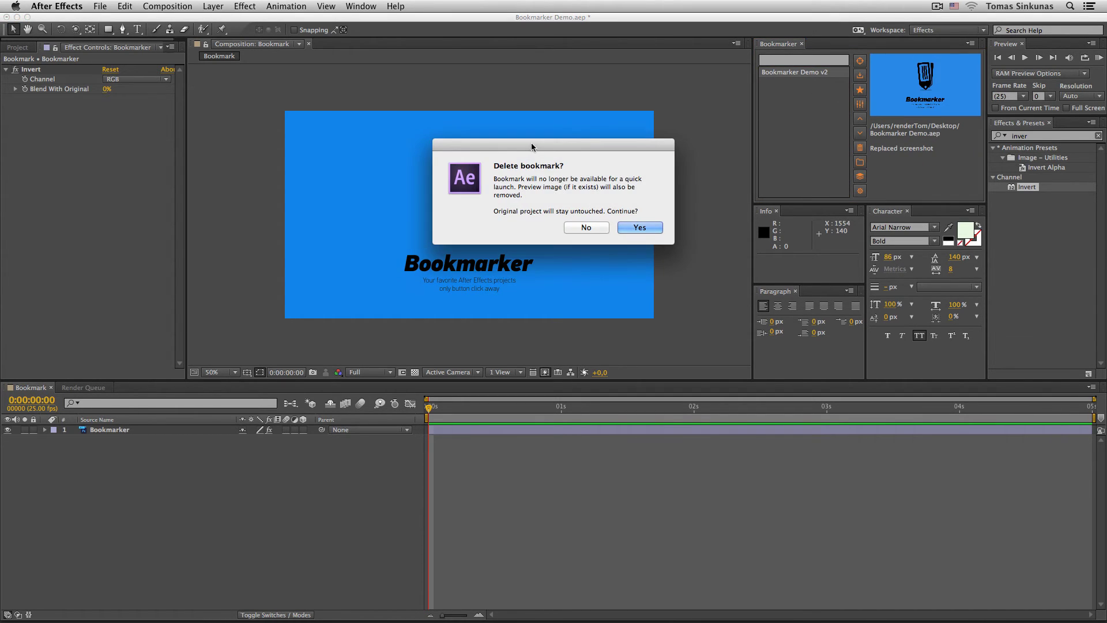
left_click_drag(533, 143, 763, 118)
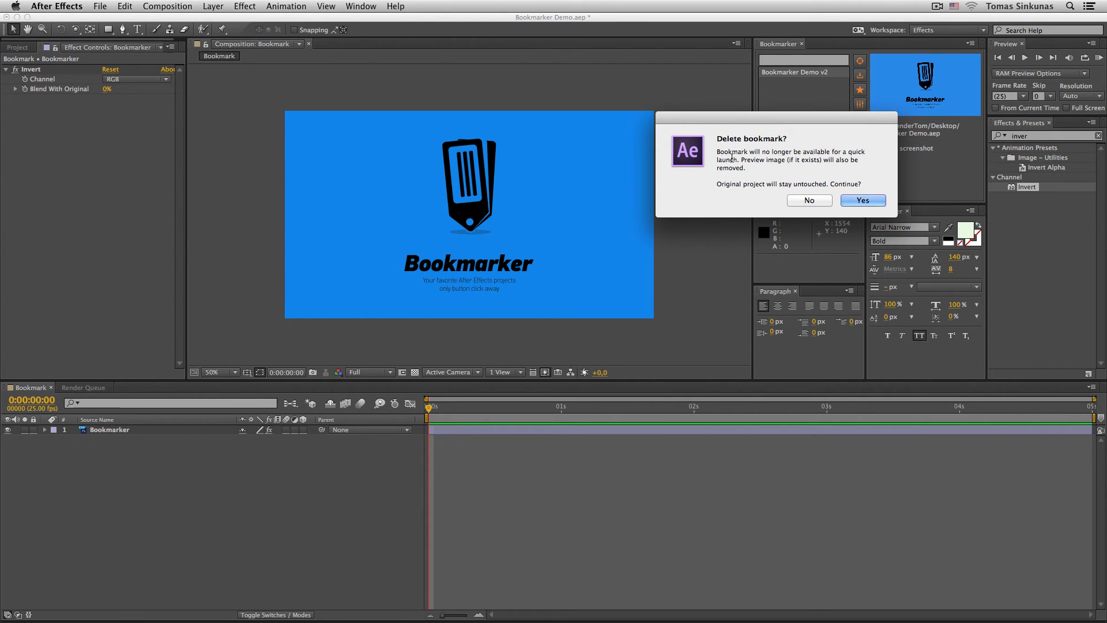
left_click_drag(738, 159, 714, 153)
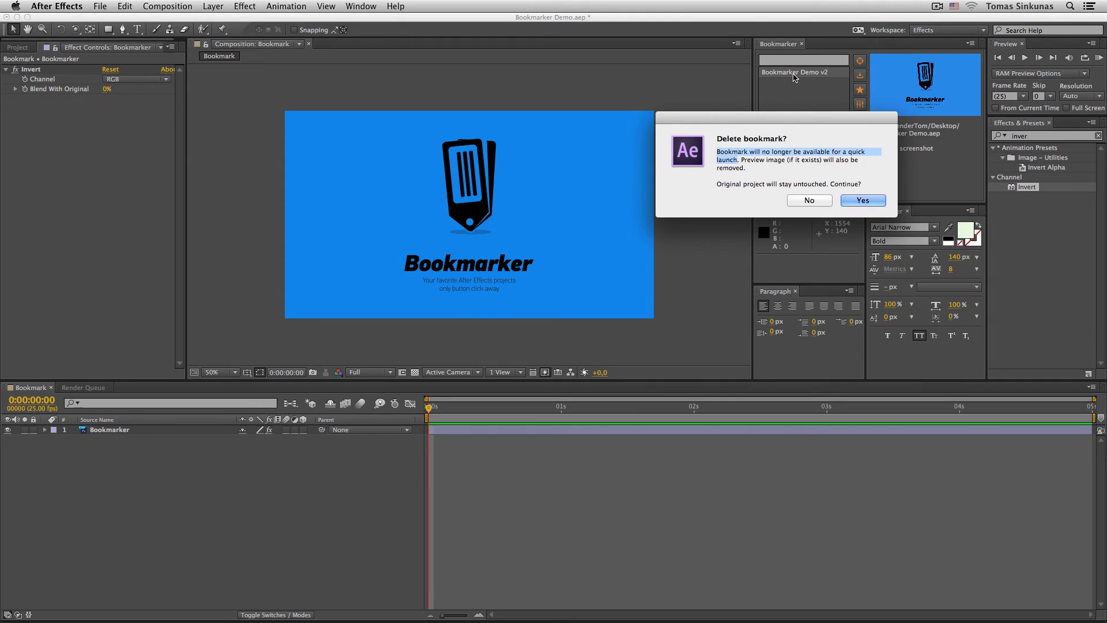
left_click(755, 161)
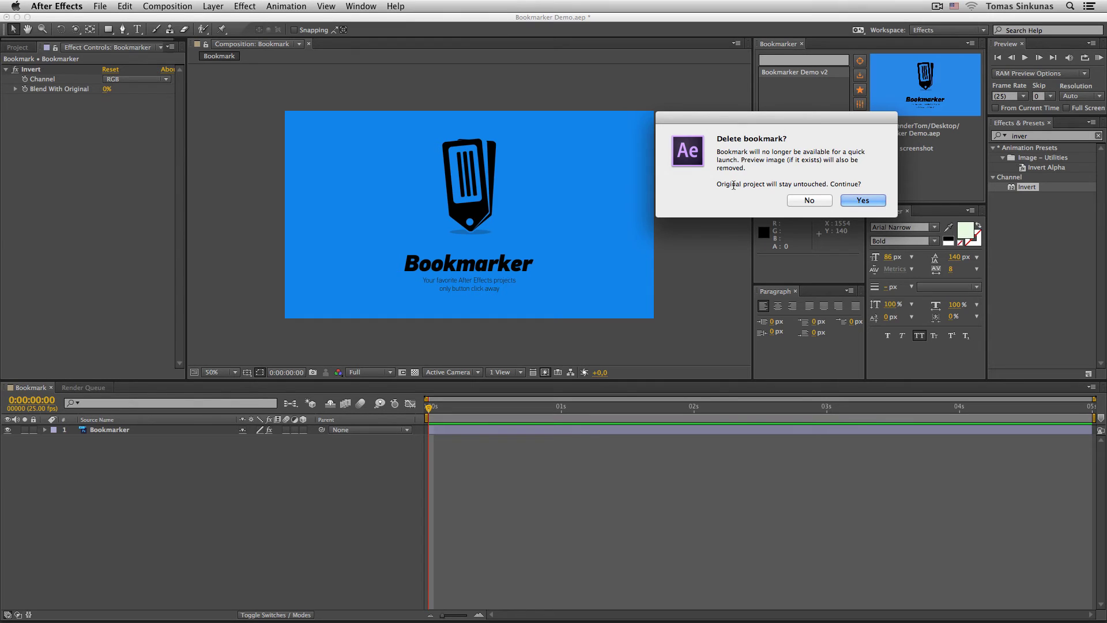
mouse_move(715, 184)
left_mouse_down()
mouse_move(864, 184)
mouse_move(704, 187)
left_mouse_up()
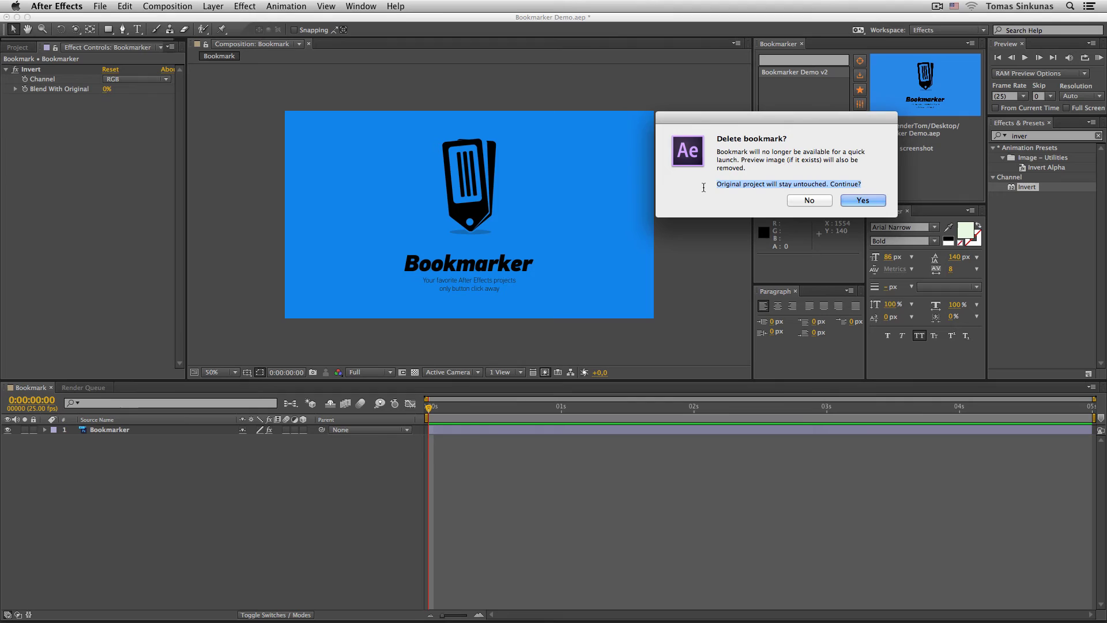
left_click(737, 183)
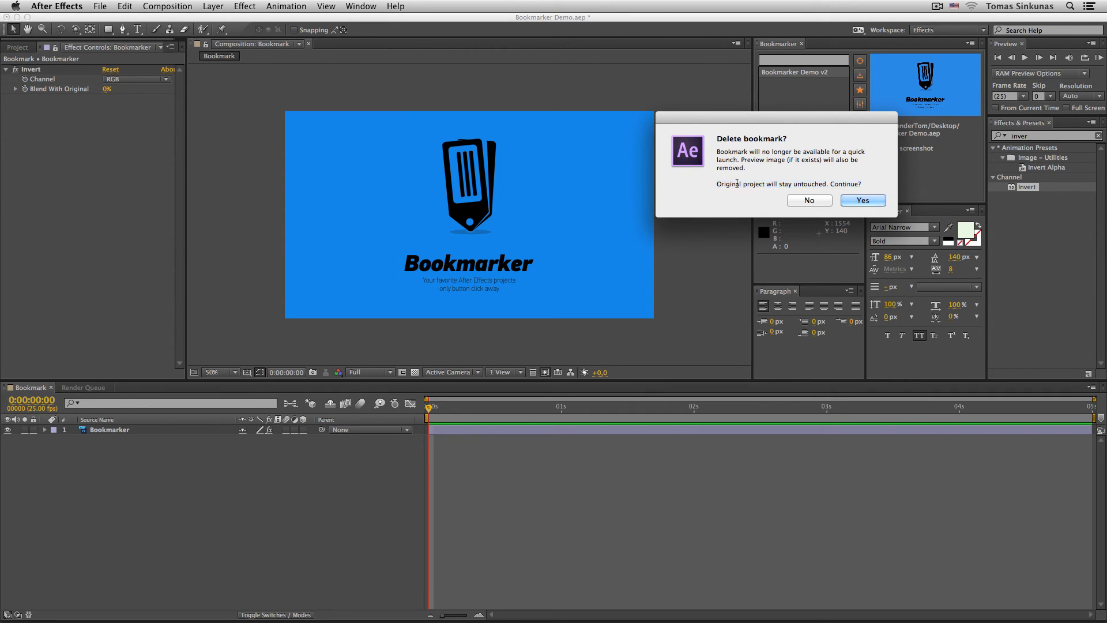
left_click(862, 201)
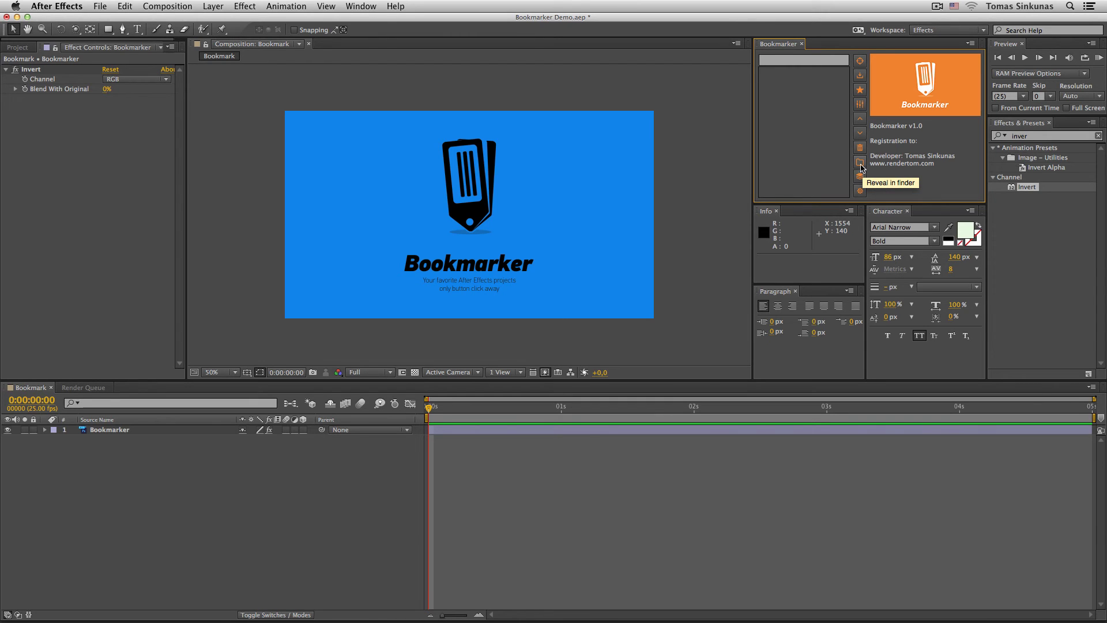
Step: Remove the Invert effect from the layer and save the project
left_click(37, 71)
key("Delete")
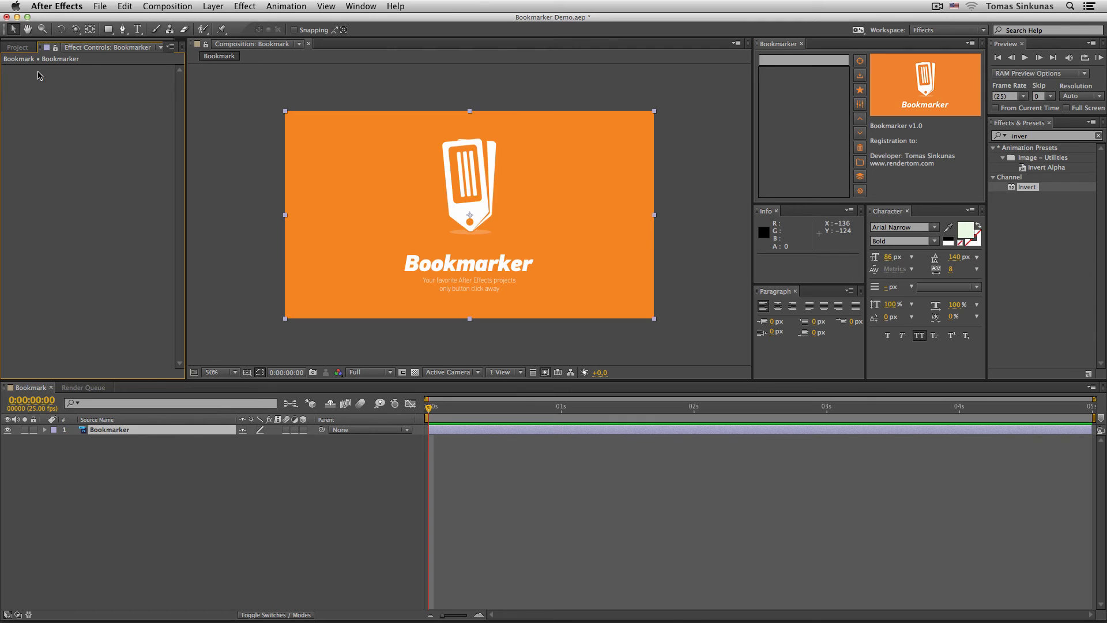
left_click(168, 483)
key("super+s")
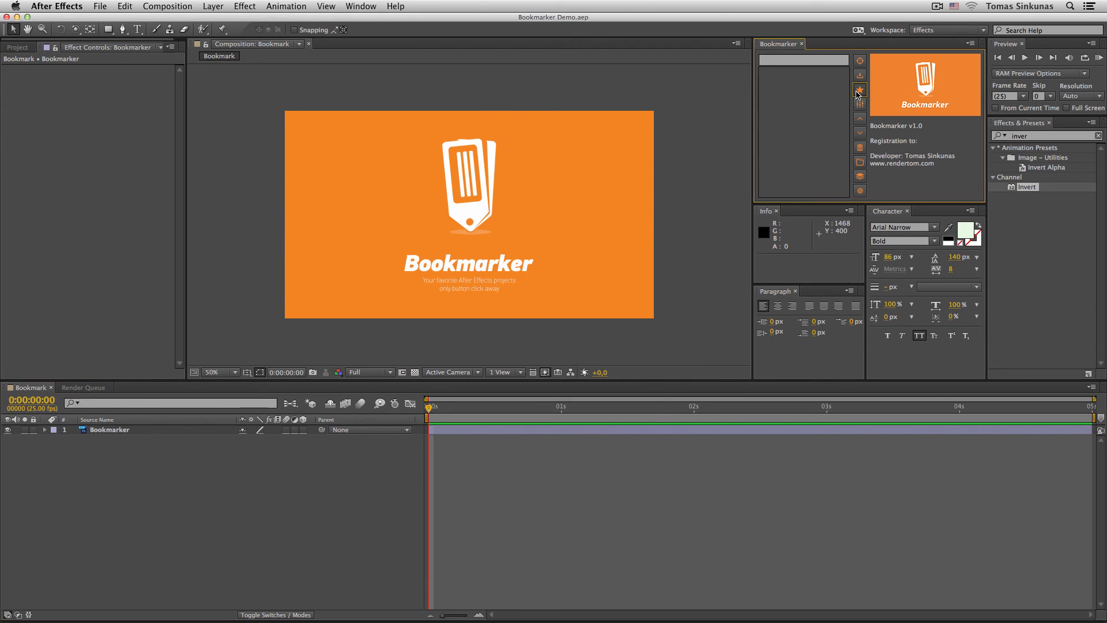
Step: Bookmark the project as Bookmarker Demo with a screenshot at the current time
left_click(860, 90)
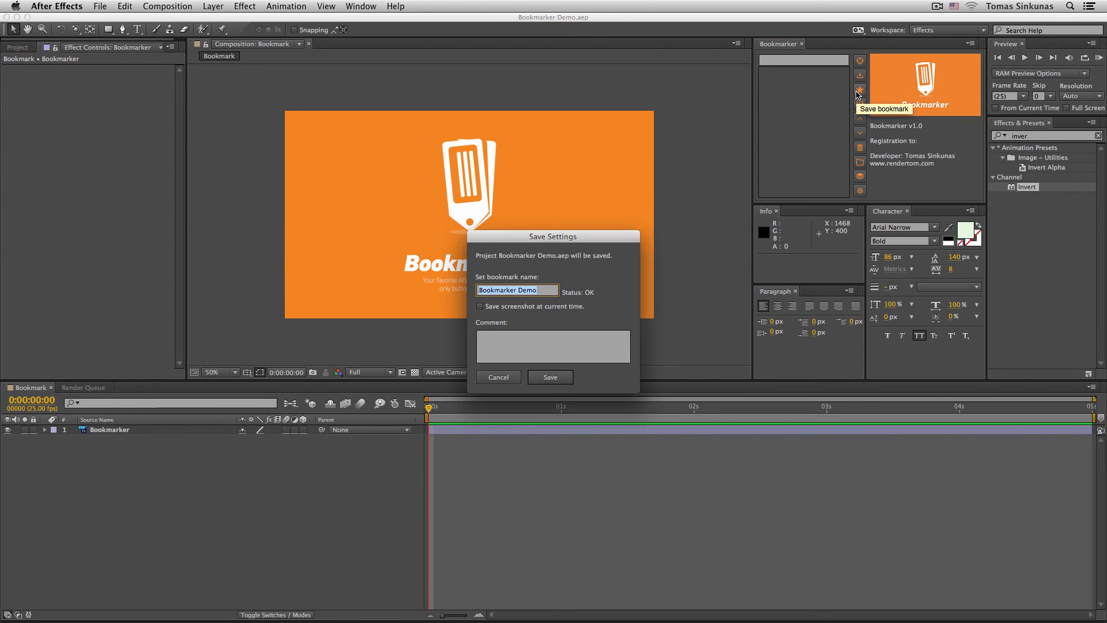
left_click(550, 308)
left_click(551, 377)
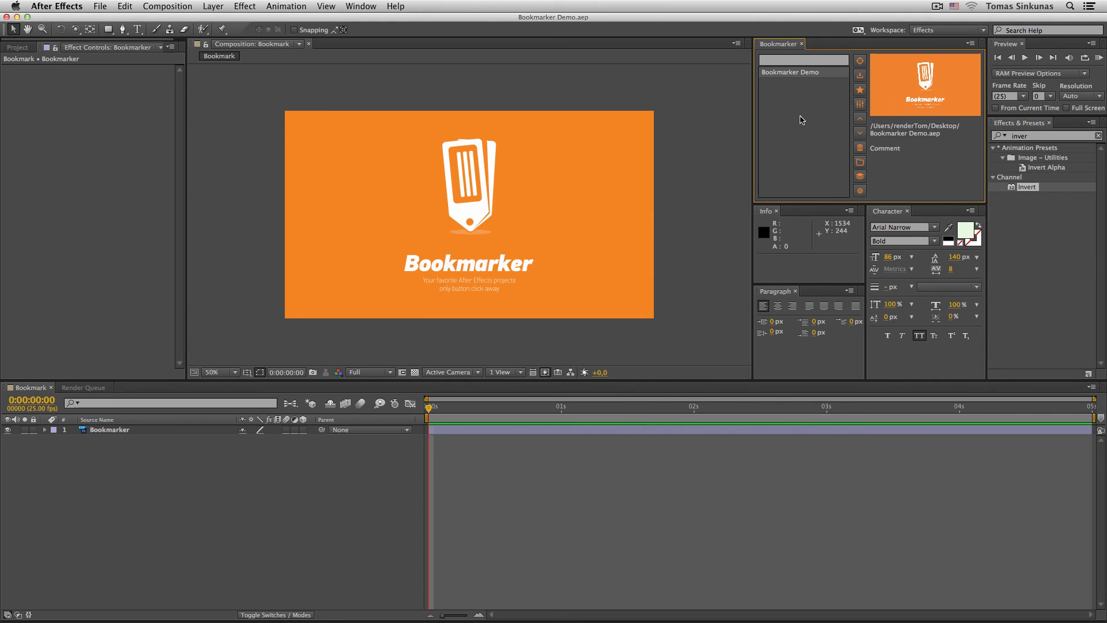
Step: Reveal the bookmarked Bookmarker Demo.aep on the Desktop in Finder, then hide Finder
left_click(861, 163)
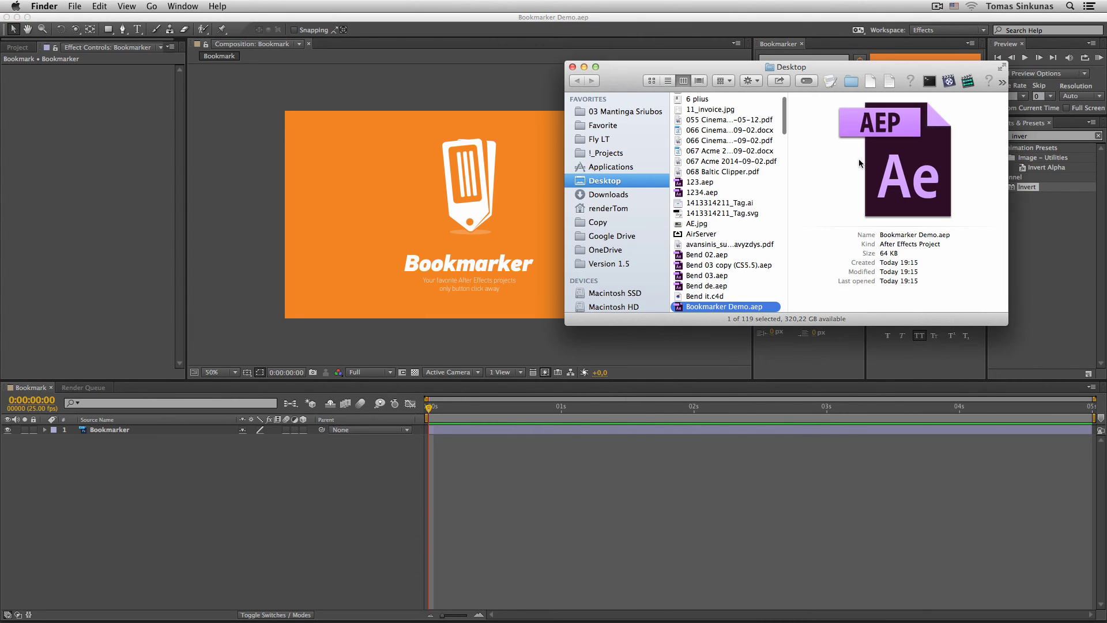
left_click_drag(750, 69, 717, 53)
scroll(715, 214, "down", 5)
key("super+h")
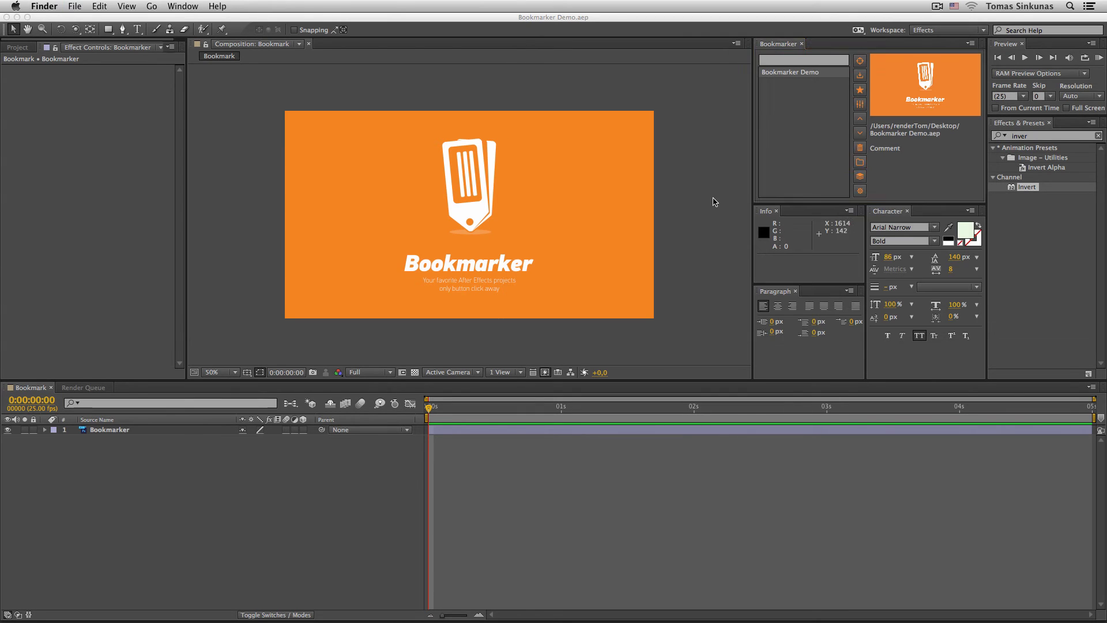
Step: Bookmark the external Desktop files from 067 Acme 2014-09-02.docx through Bend it.c4d
left_click(860, 180)
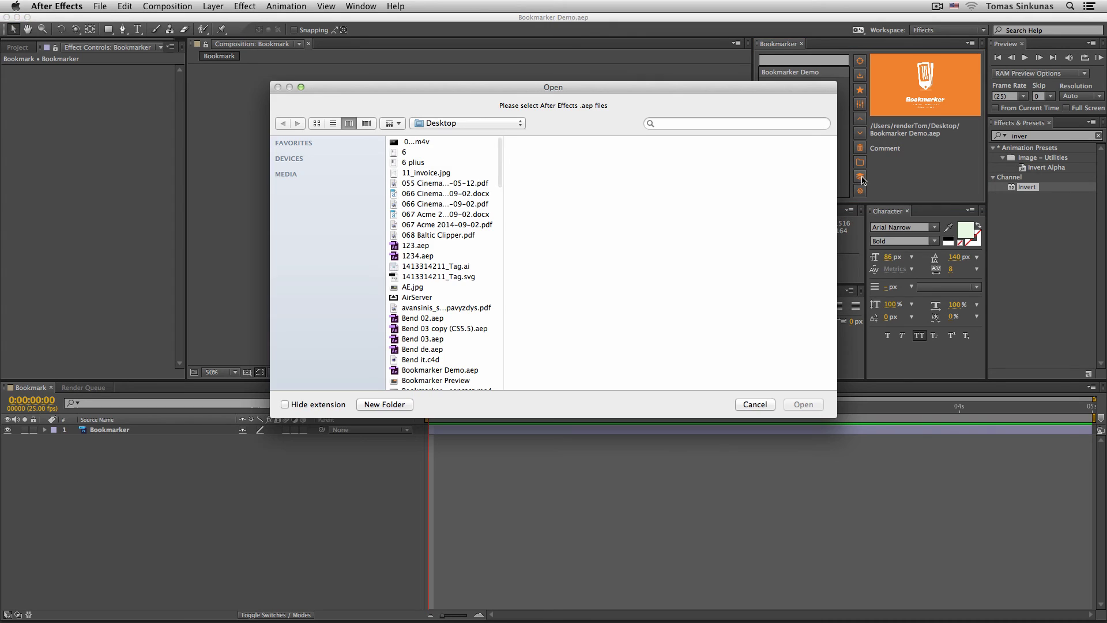
left_click(422, 216)
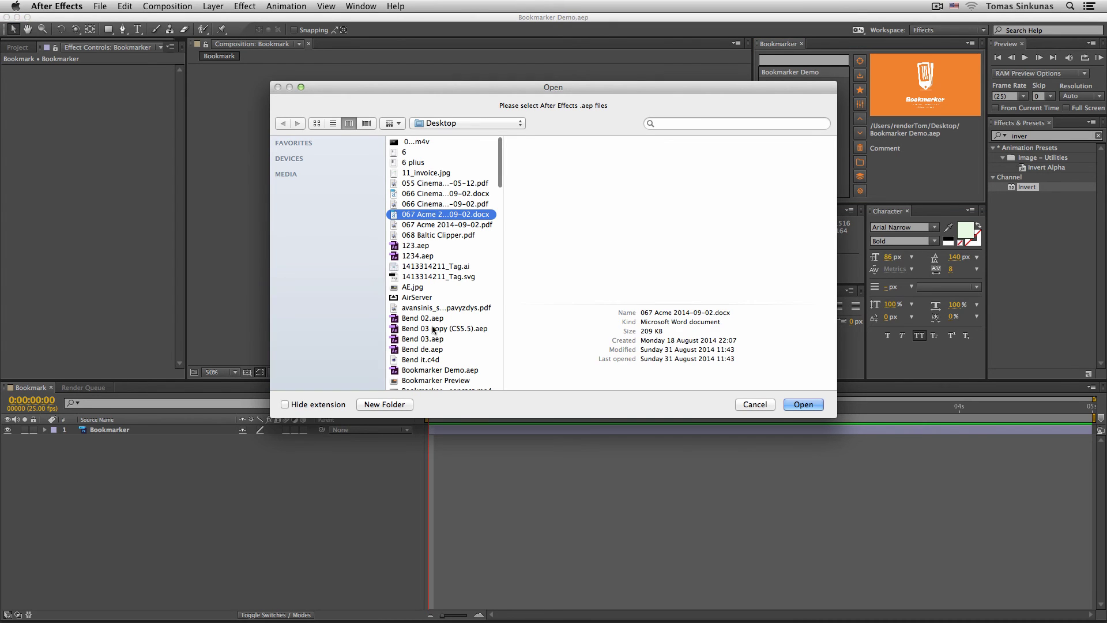
left_click(436, 359, "shift")
key("Return")
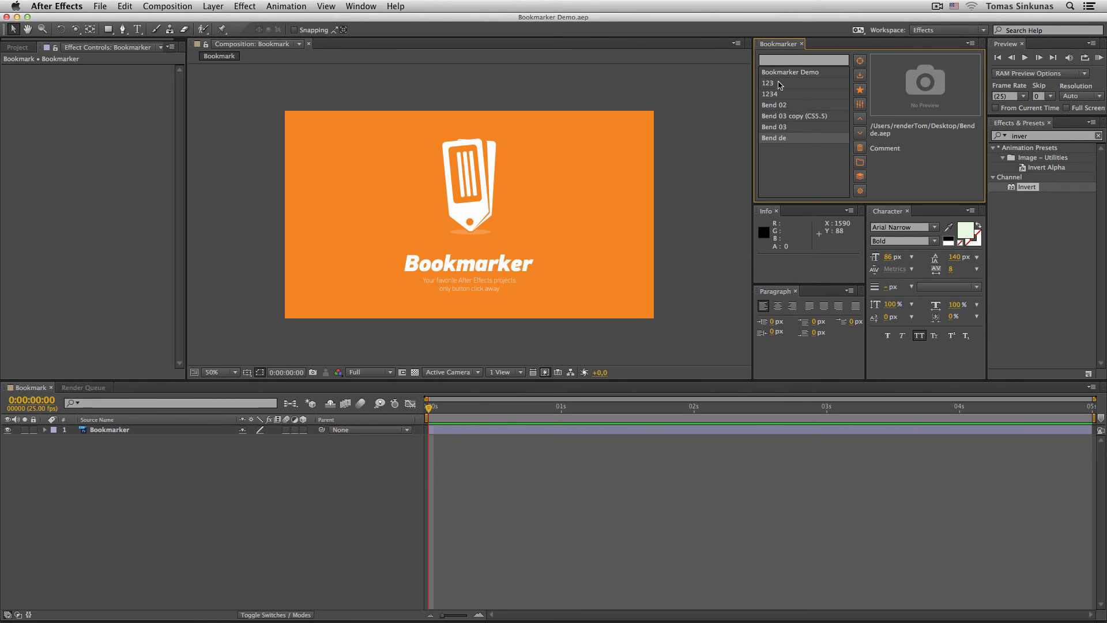
Step: Browse the imported bookmarks' details, open Bookmarker Demo, and bring up the Bookmarker settings
left_click(779, 94)
mouse_move(779, 95)
left_mouse_down()
mouse_move(790, 133)
mouse_move(788, 110)
left_mouse_up()
double_click(814, 73)
left_click(860, 191)
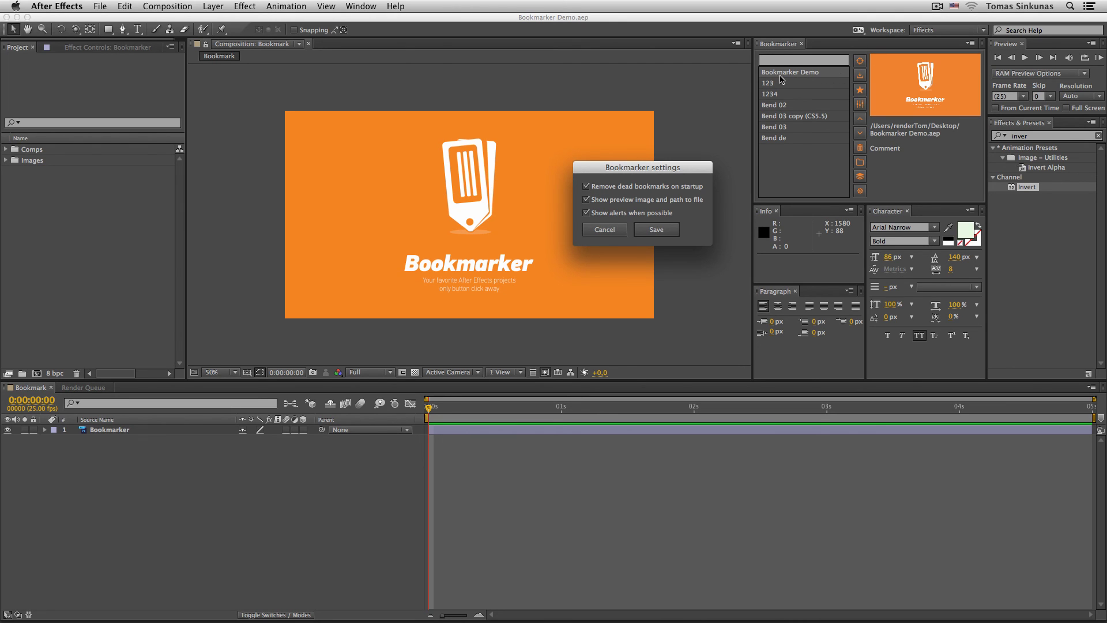
Step: Turn off Show preview image and path and save, then re-enable it and save again
left_click(669, 200)
left_click(656, 230)
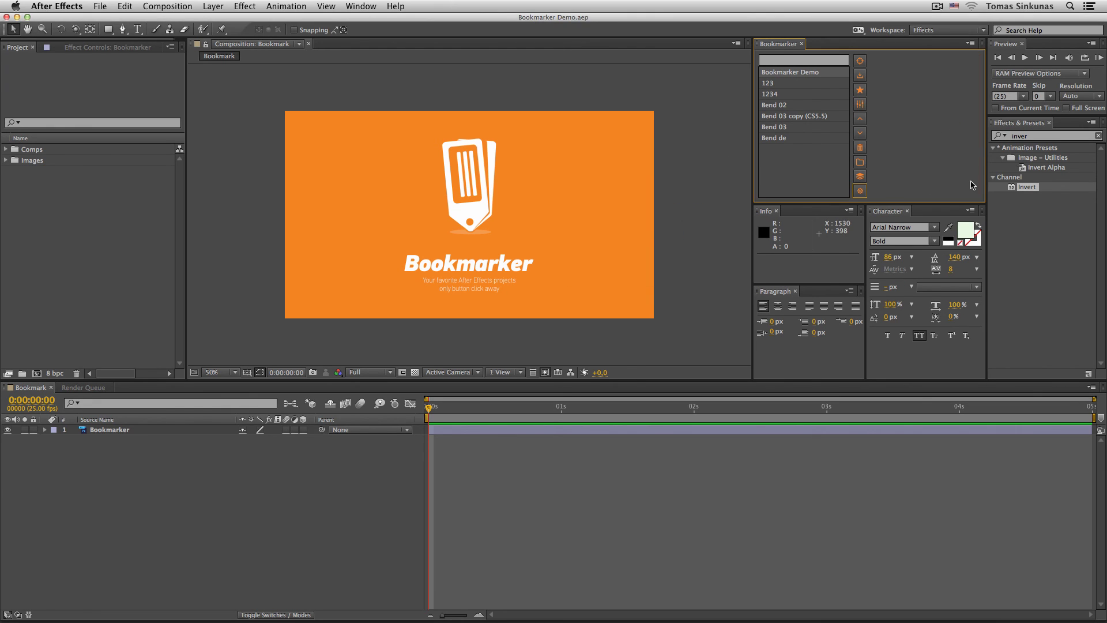
left_click(860, 191)
left_click(525, 309)
left_click(567, 338)
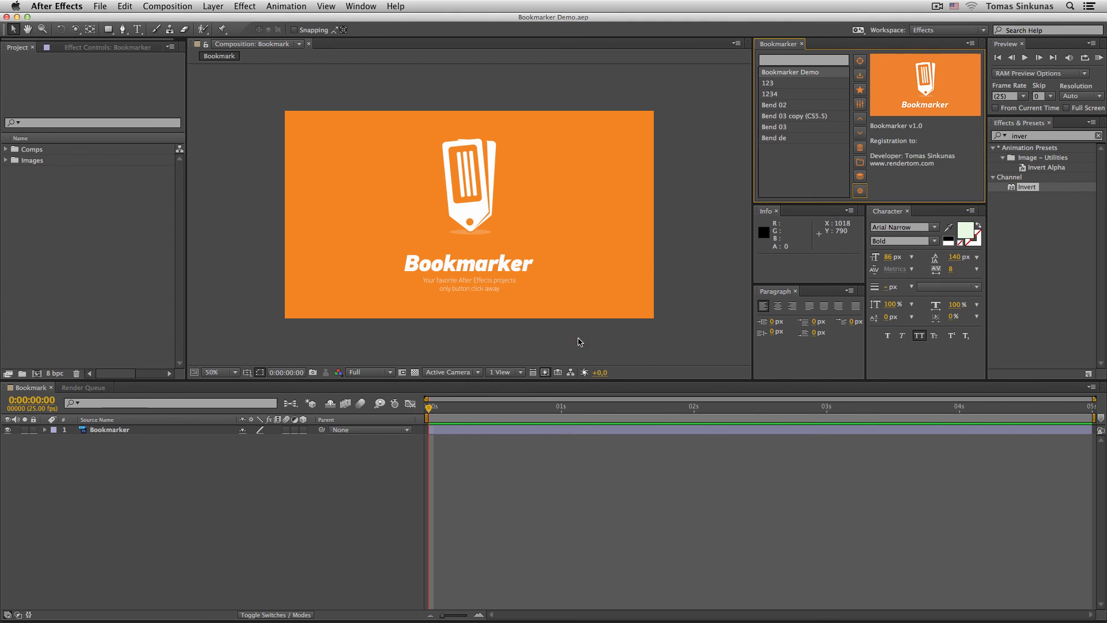
Step: Reopen the Bookmarker settings, reposition the dialog, and save the settings unchanged
left_click(863, 192)
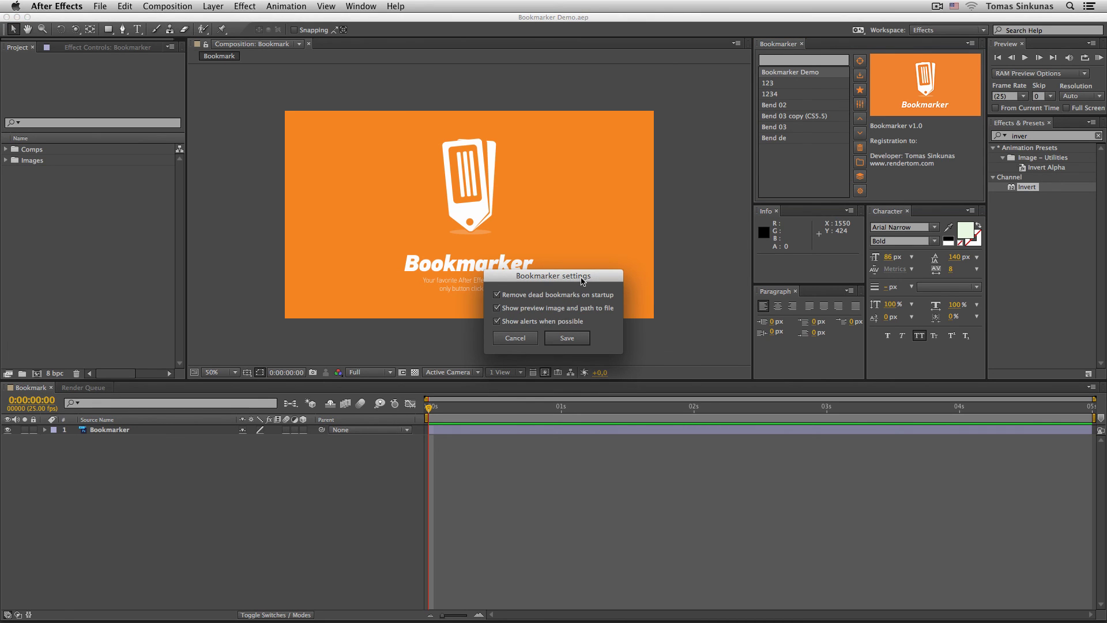
left_click_drag(583, 278, 690, 132)
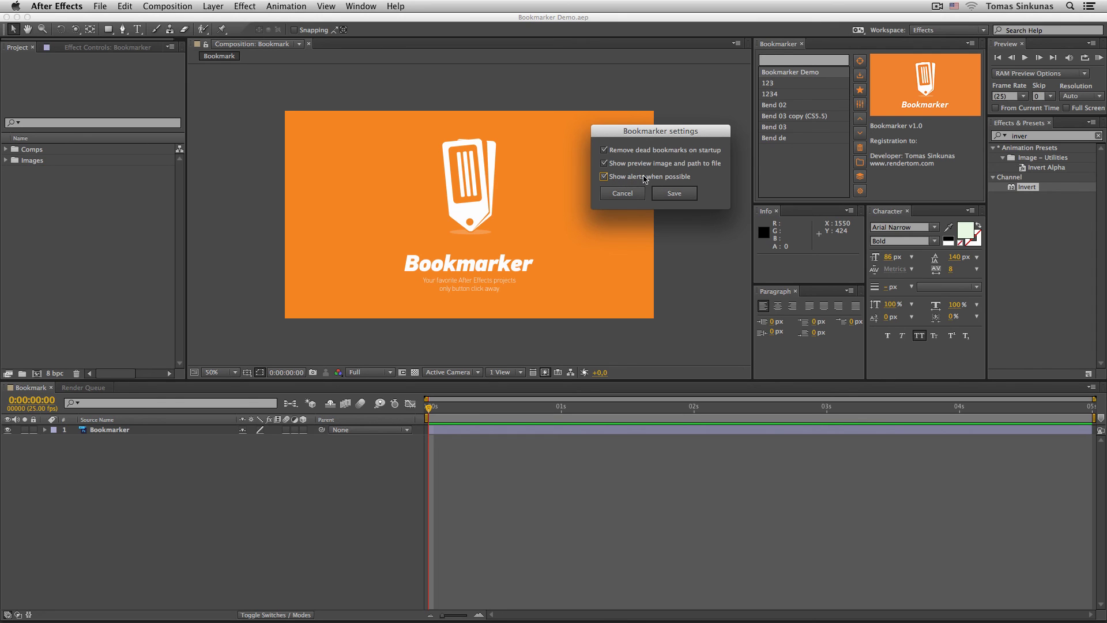
left_click(678, 193)
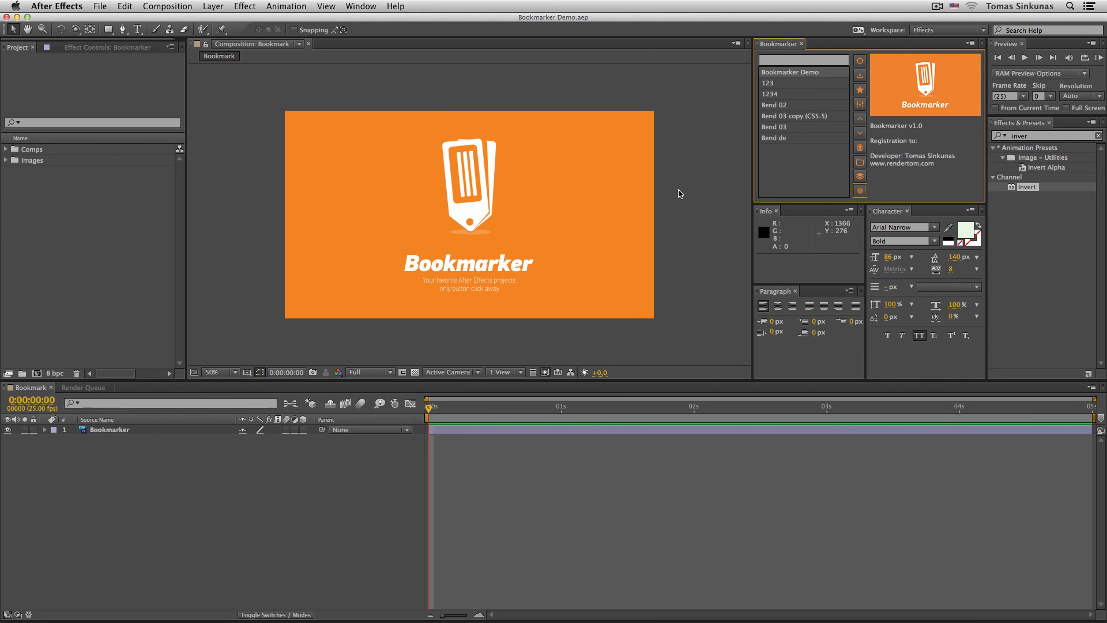